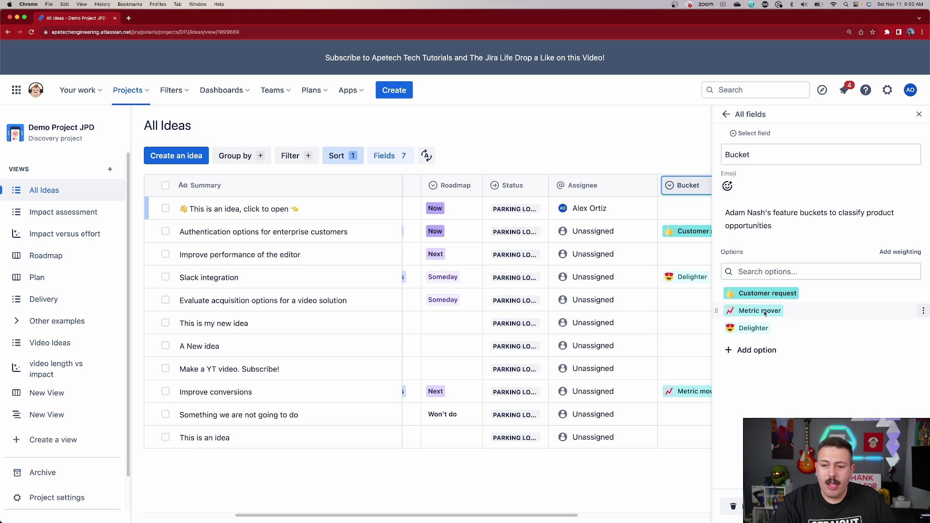
Add an option named New Value to the Bucket field, with the money-mouth face emoji and the dark red color
{"action": "left_click", "coordinate": [758, 350]}
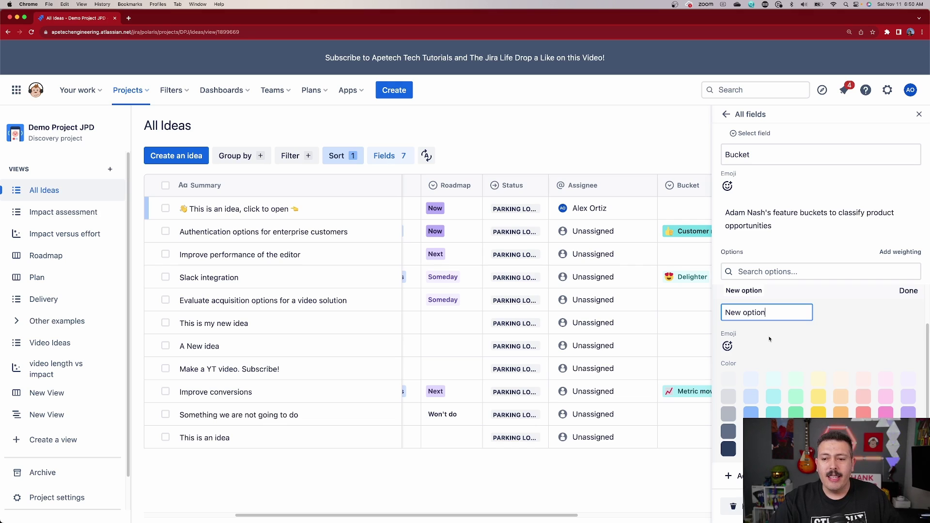
{"action": "double_click", "coordinate": [766, 312]}
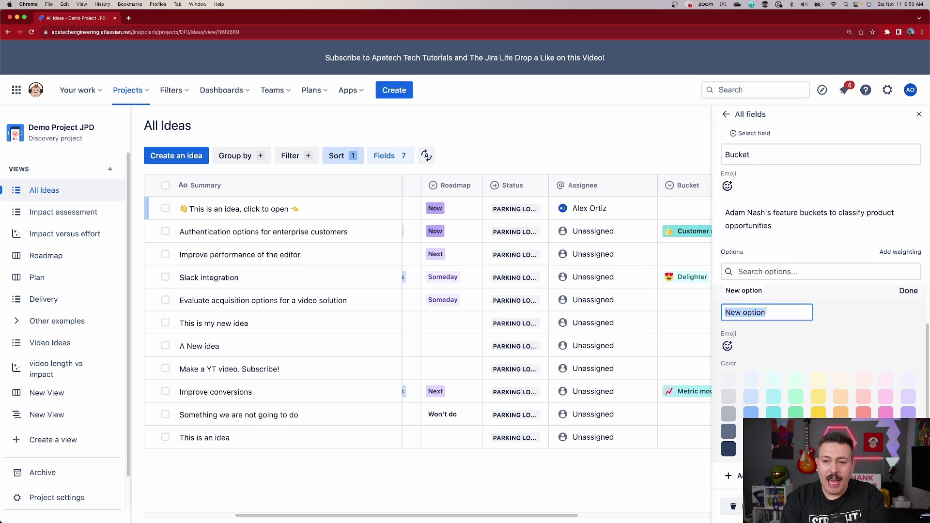
{"action": "type", "text": "New Value"}
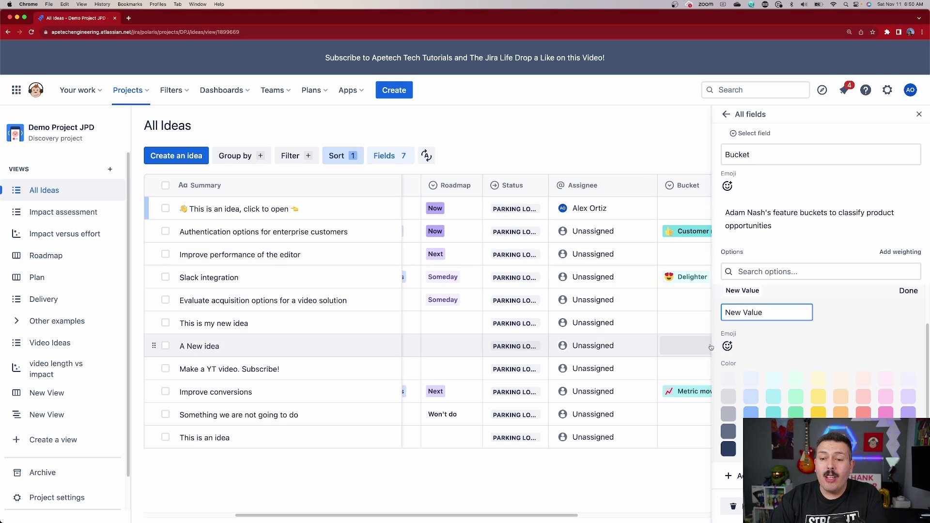
{"action": "left_click", "coordinate": [728, 346]}
{"action": "scroll", "coordinate": [810, 262], "scroll_direction": "down", "scroll_amount": 5}
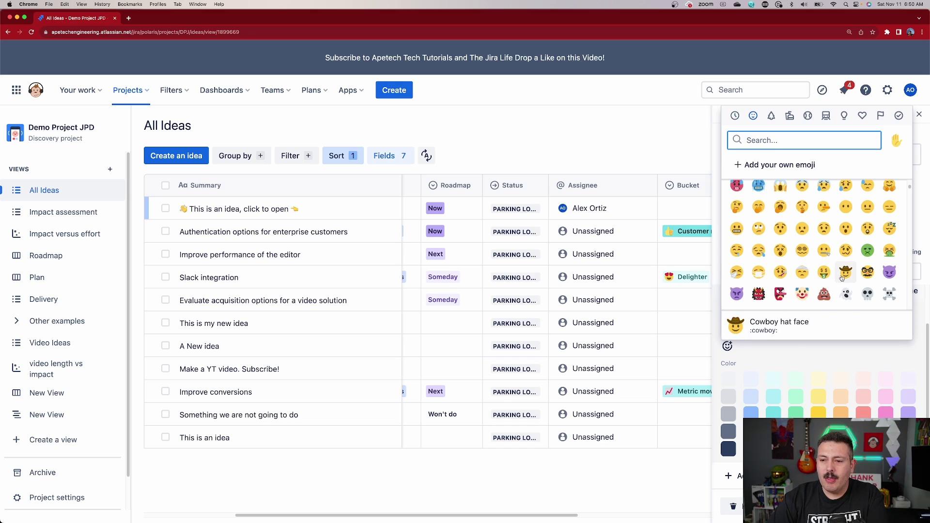
{"action": "left_click", "coordinate": [824, 272]}
{"action": "scroll", "coordinate": [839, 346], "scroll_direction": "down", "scroll_amount": 1}
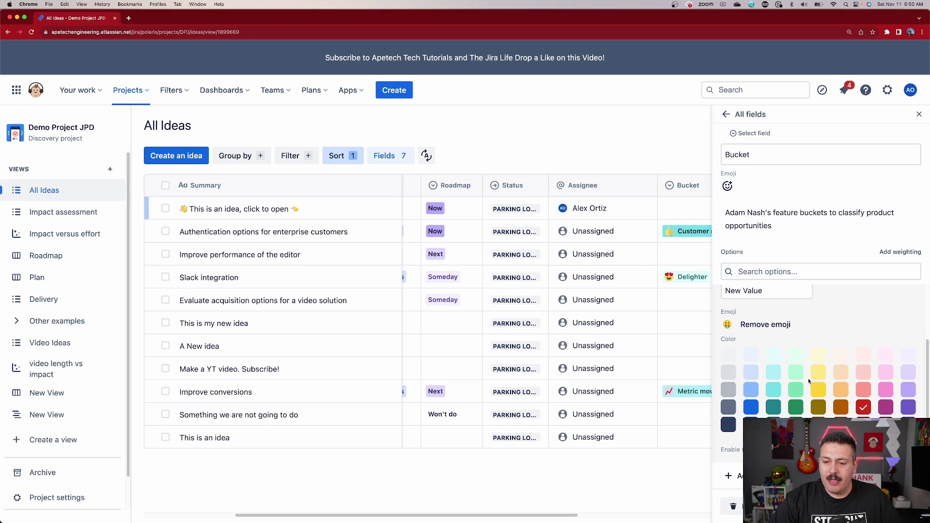
Add another option with the default name to the Bucket field and enable highlighting rows and cards with its color
{"action": "left_click", "coordinate": [728, 480]}
{"action": "scroll", "coordinate": [770, 386], "scroll_direction": "down", "scroll_amount": 2}
{"action": "scroll", "coordinate": [775, 380], "scroll_direction": "up", "scroll_amount": 5}
{"action": "scroll", "coordinate": [778, 376], "scroll_direction": "down", "scroll_amount": 3}
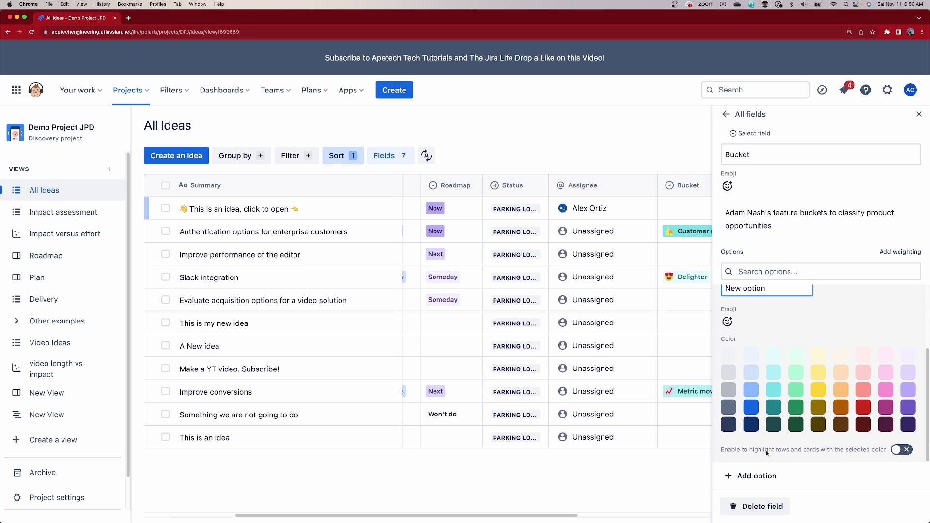
{"action": "left_click", "coordinate": [899, 451]}
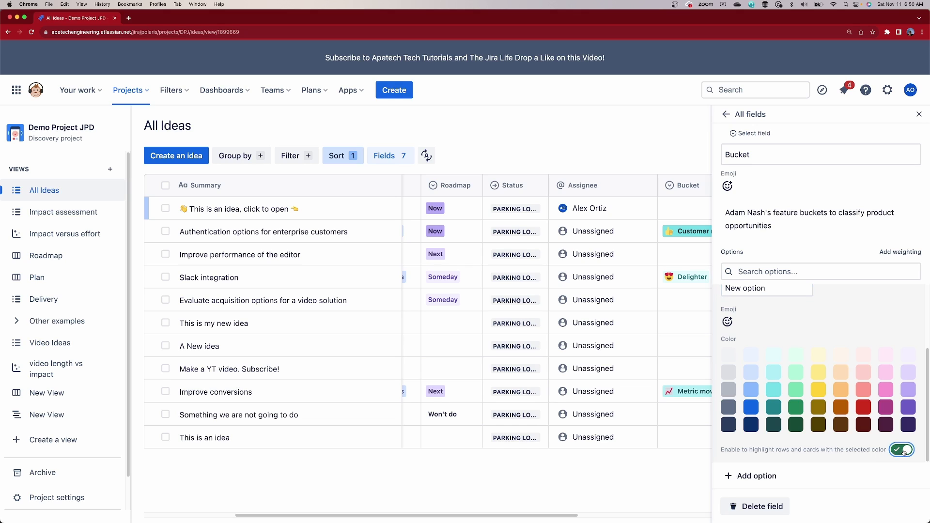
Add number-based weighting to the options of the Bucket field
{"action": "scroll", "coordinate": [825, 416], "scroll_direction": "up", "scroll_amount": 3}
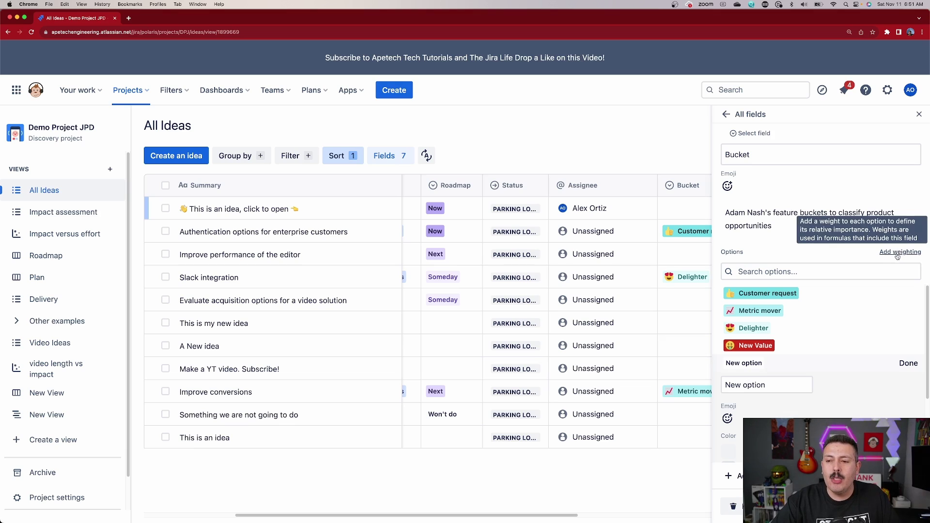
{"action": "left_click", "coordinate": [899, 252]}
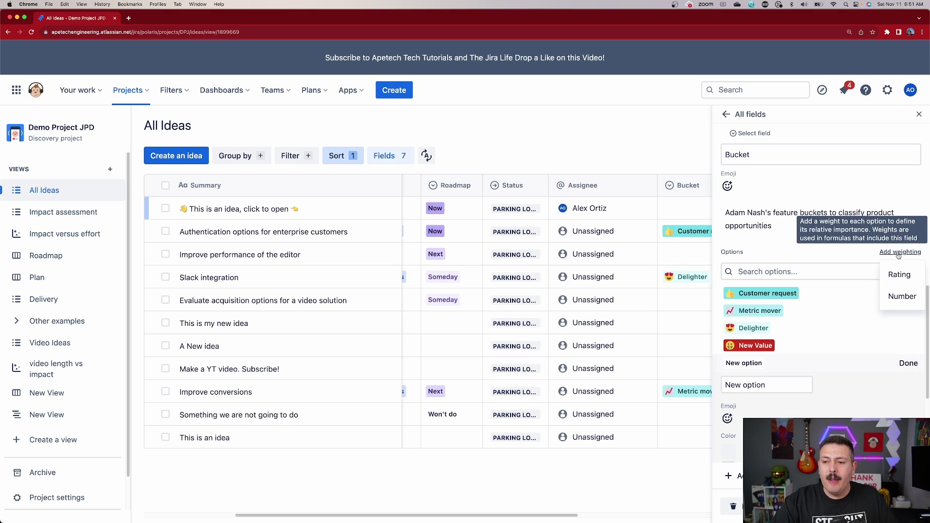
{"action": "left_click", "coordinate": [899, 294]}
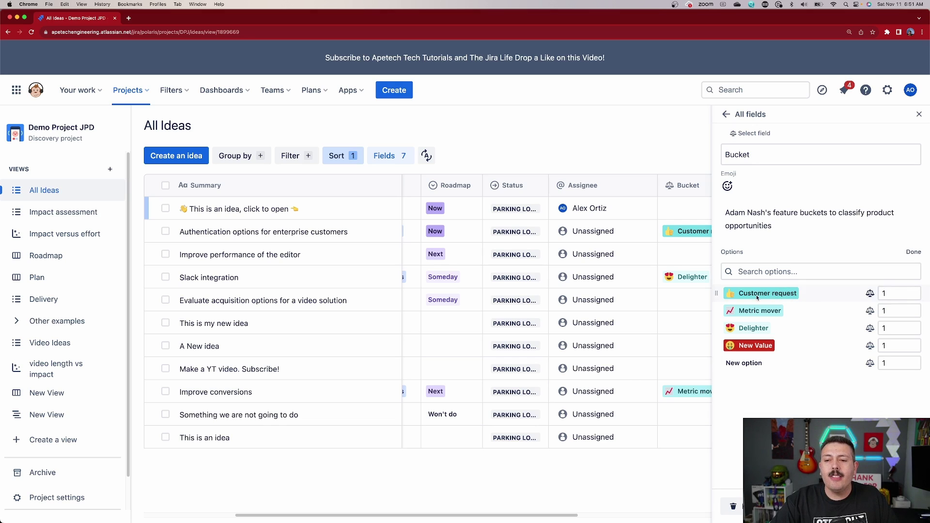
Set the option weights to 5 for Customer request, 10 for Metric mover and 50 for New Value, and finish the weighting
{"action": "double_click", "coordinate": [884, 294]}
{"action": "type", "text": "5"}
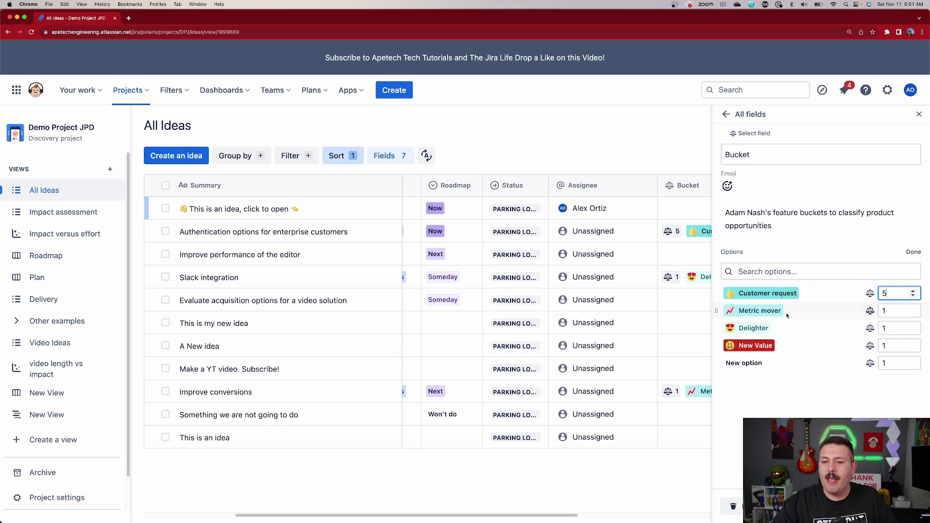
{"action": "double_click", "coordinate": [894, 310]}
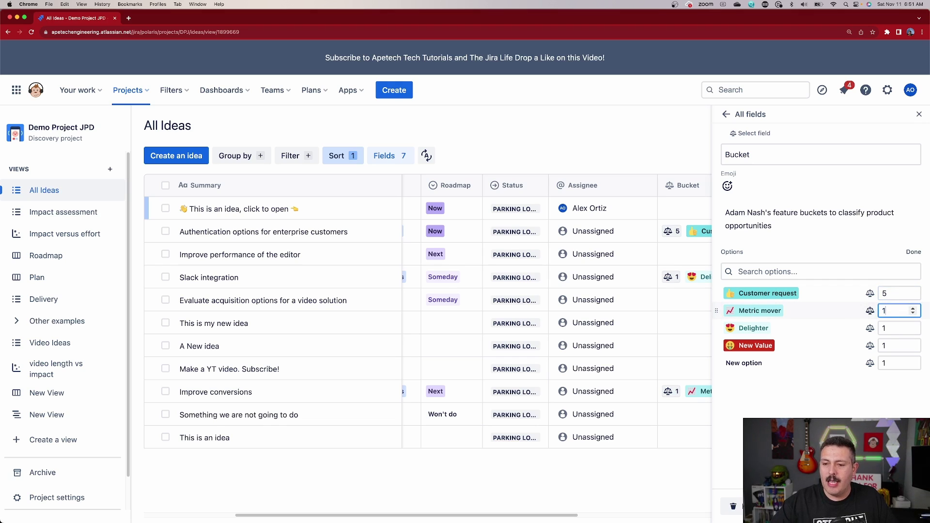
{"action": "type", "text": "10"}
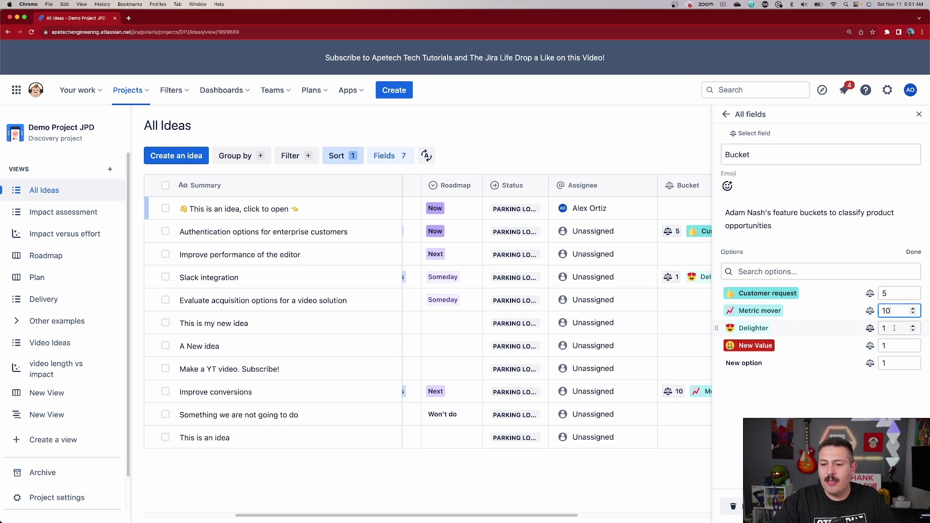
{"action": "double_click", "coordinate": [890, 346]}
{"action": "type", "text": "5"}
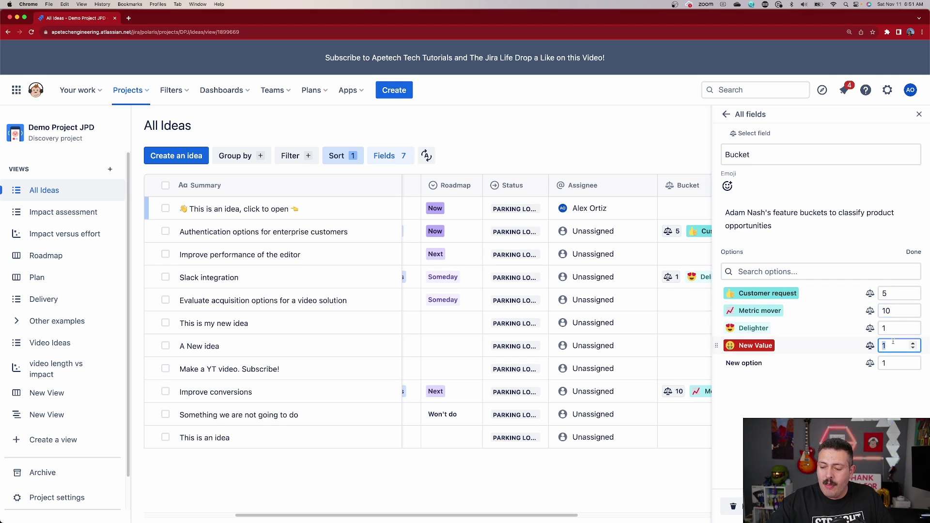
{"action": "type", "text": "0"}
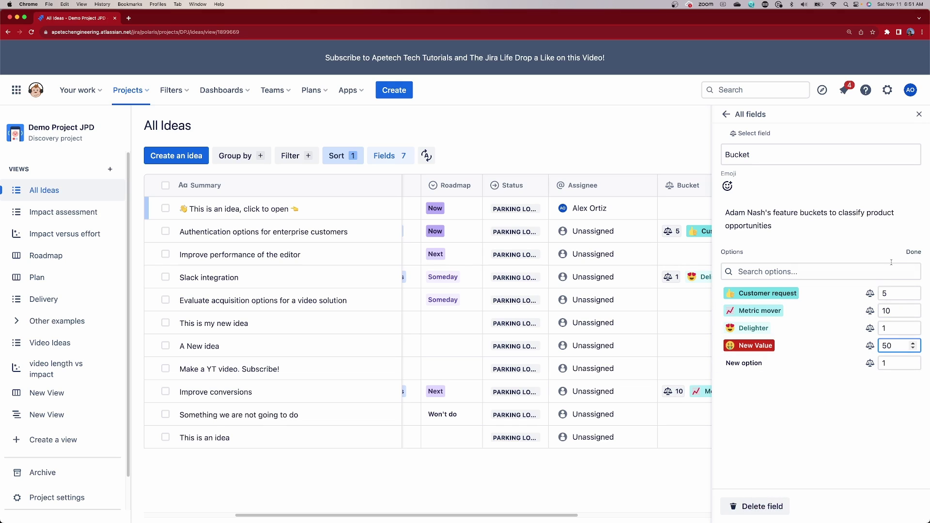
{"action": "left_click", "coordinate": [914, 252]}
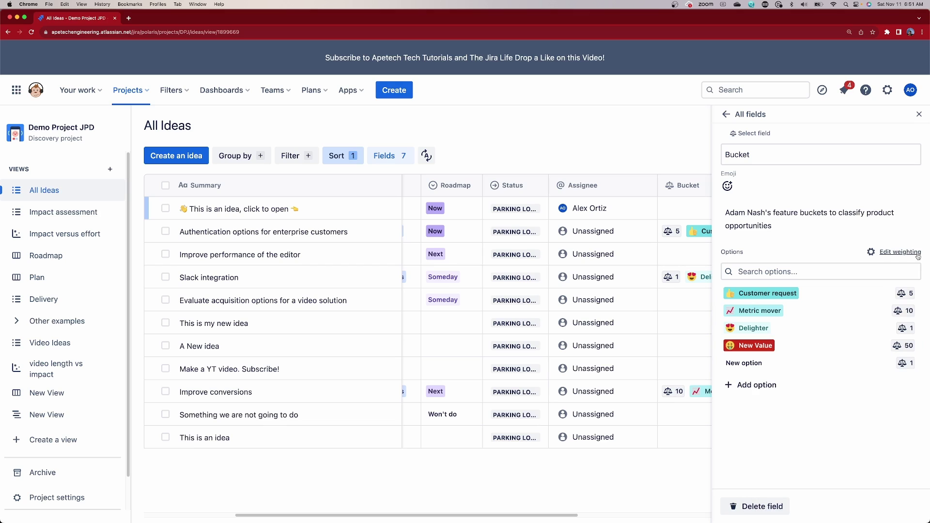
Close the Bucket field settings and assign the New Value bucket to the idea "This is an idea, click to open"
{"action": "left_click", "coordinate": [919, 115]}
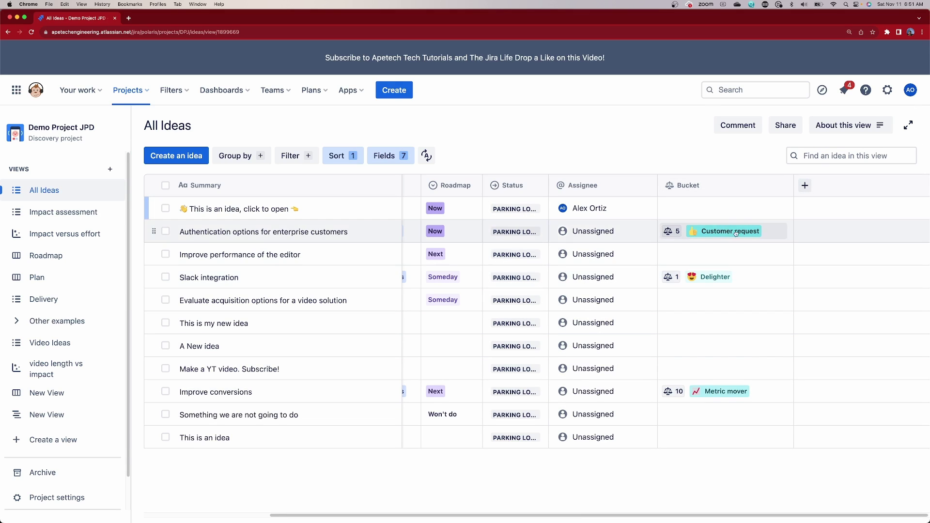
{"action": "left_click", "coordinate": [701, 212]}
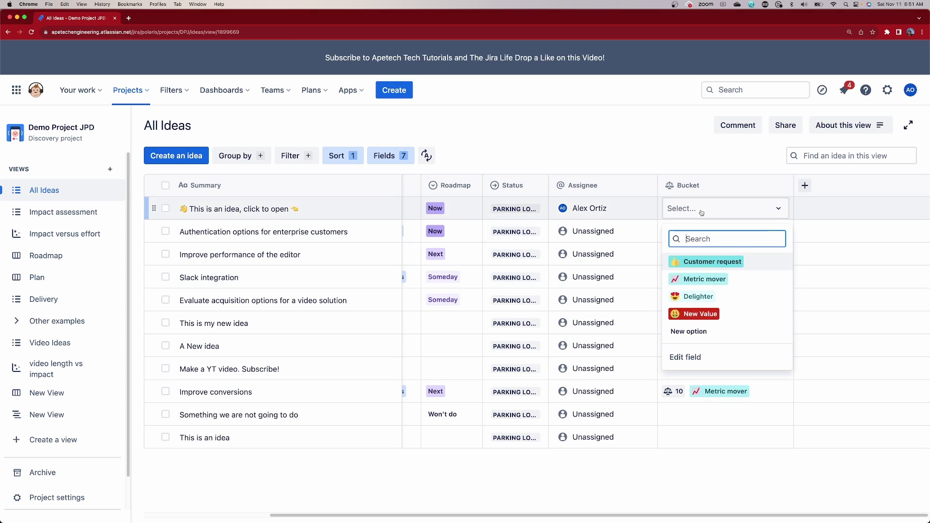
{"action": "left_click", "coordinate": [696, 315]}
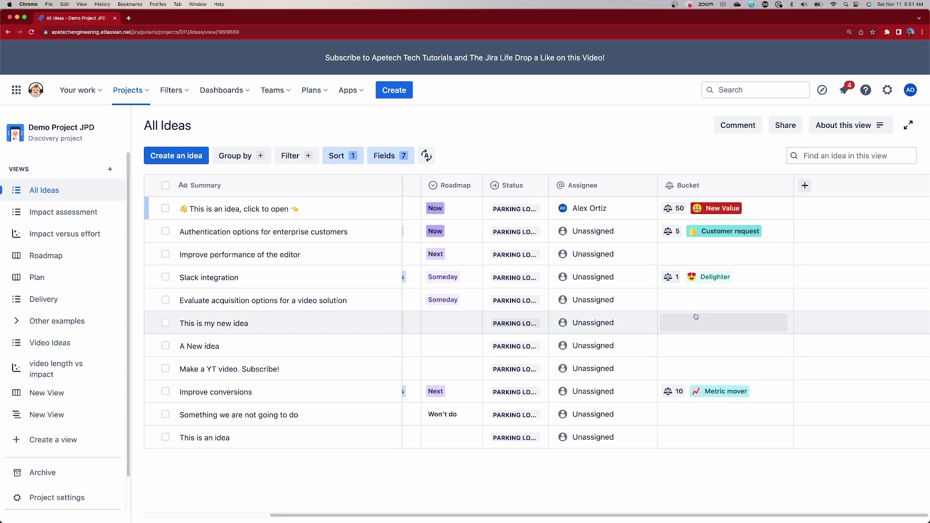
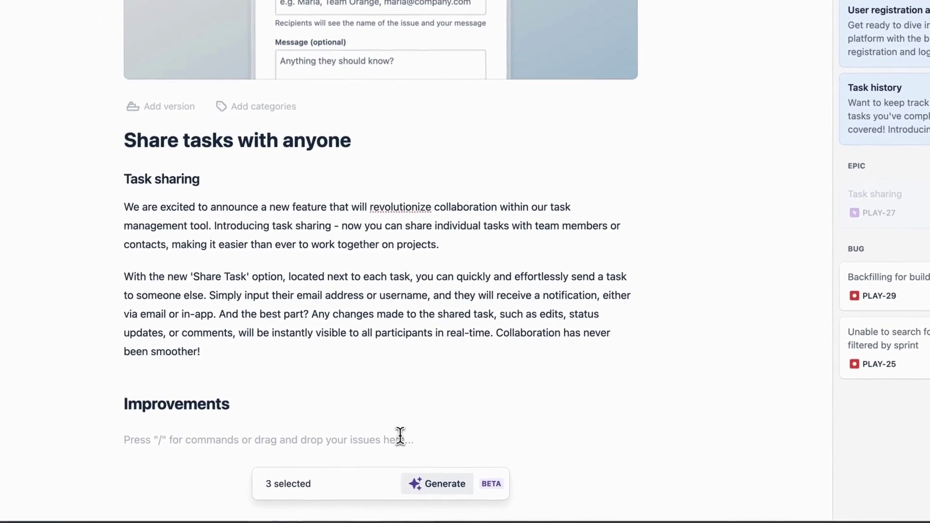
Switch to the release notes editor and insert a bullet list under the Improvements heading
{"action": "type", "text": "/"}
{"action": "key", "text": "Down"}
{"action": "key", "text": "Down"}
{"action": "key", "text": "Down"}
{"action": "key", "text": "Down"}
{"action": "key", "text": "Down"}
{"action": "key", "text": "Down"}
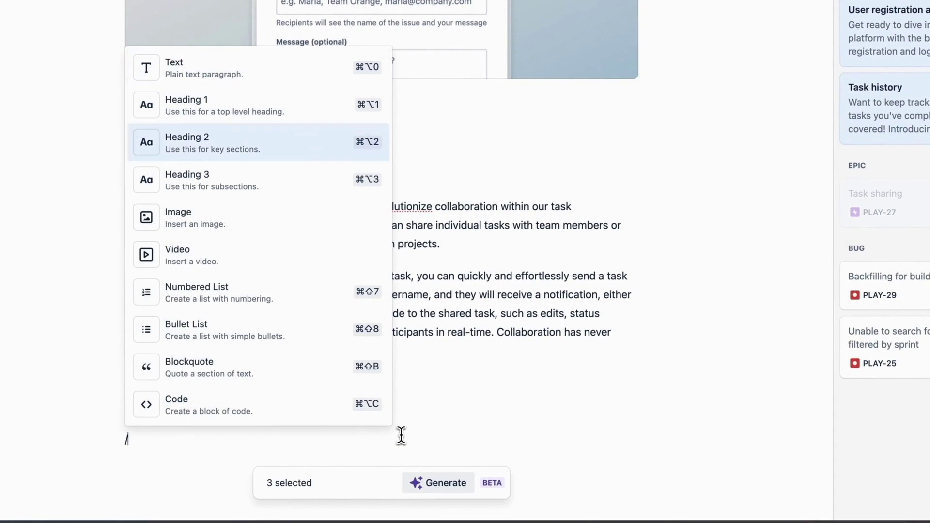
{"action": "key", "text": "Down"}
{"action": "key", "text": "Return"}
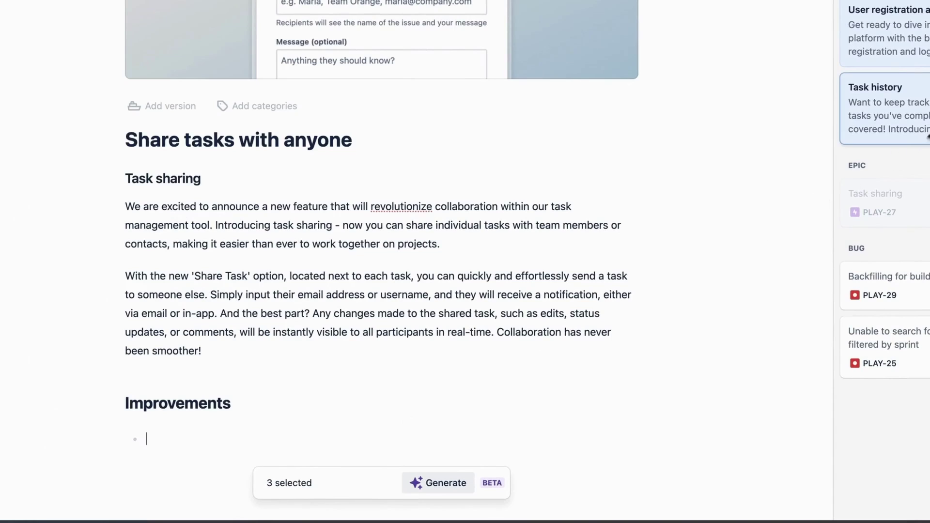
Place the three selected stories, including Task history, into the bullet list under Improvements
{"action": "left_click_drag", "start_coordinate": [882, 109], "coordinate": [275, 439]}
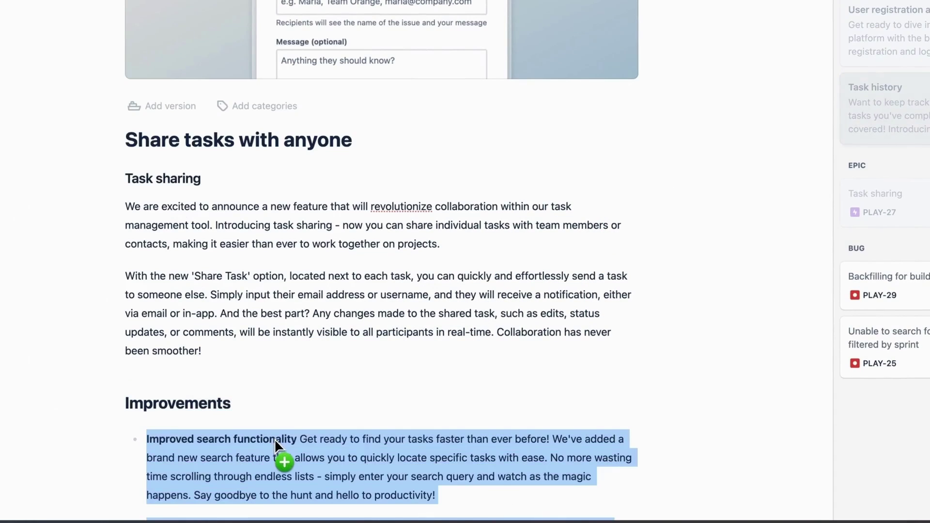
{"action": "scroll", "coordinate": [456, 376], "scroll_direction": "down", "scroll_amount": 3}
{"action": "scroll", "coordinate": [457, 377], "scroll_direction": "up", "scroll_amount": 3}
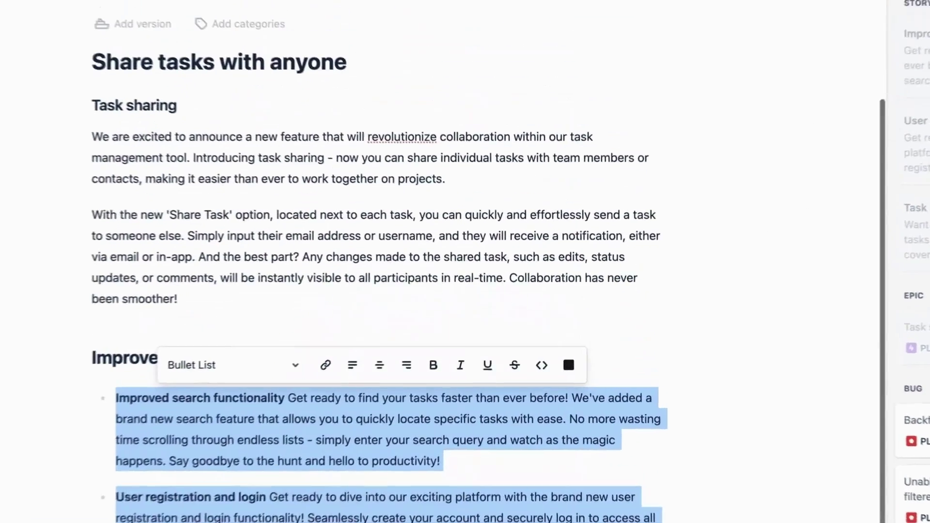
{"action": "left_click", "coordinate": [774, 55]}
{"action": "left_click", "coordinate": [594, 315]}
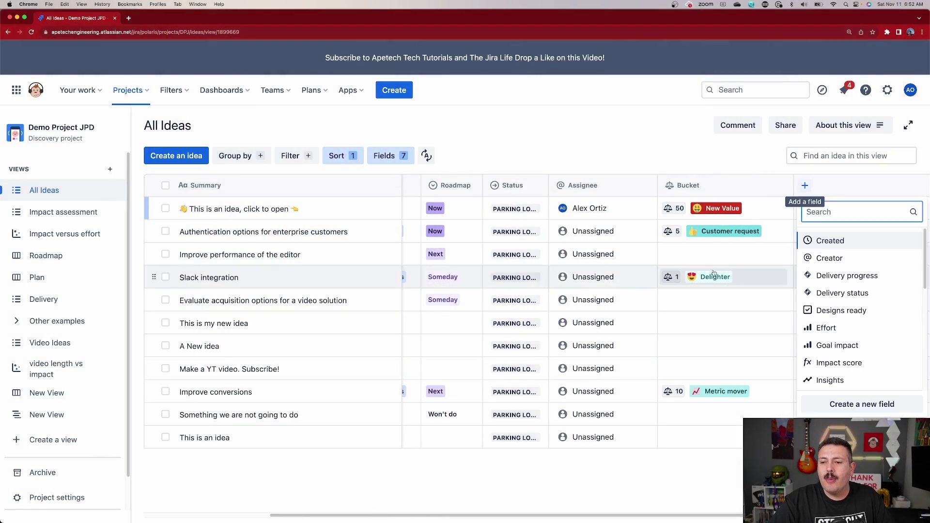
Add the Creator, Delivery progress, Delivery status and Designs ready fields as columns in the All Ideas view
{"action": "left_click", "coordinate": [844, 258]}
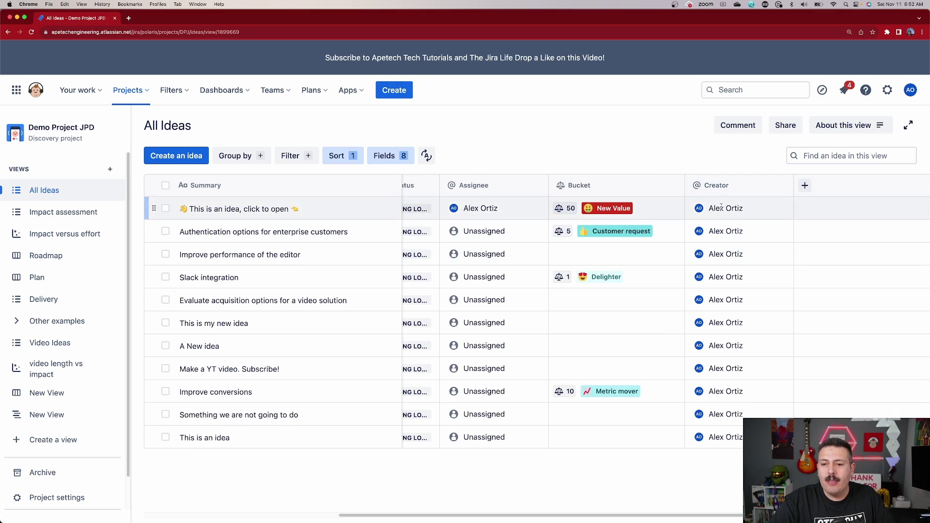
{"action": "left_click", "coordinate": [804, 186]}
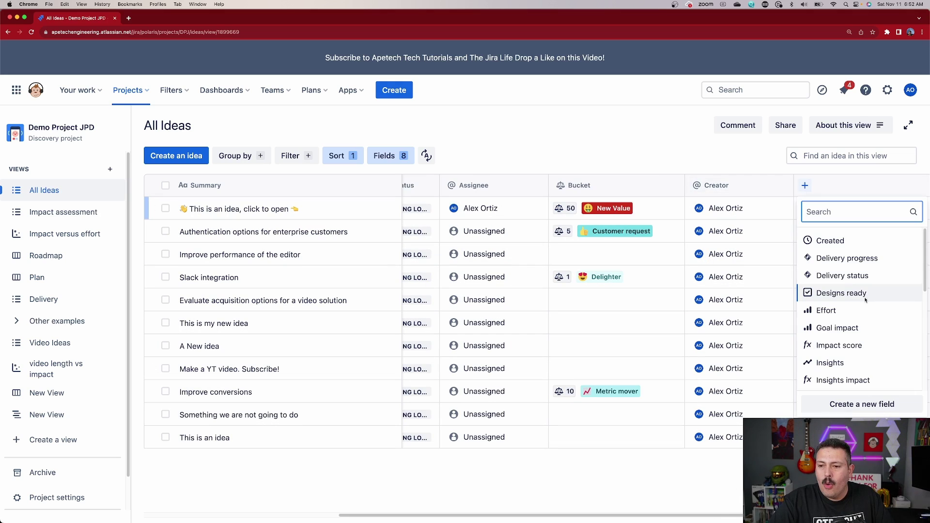
{"action": "left_click", "coordinate": [872, 262]}
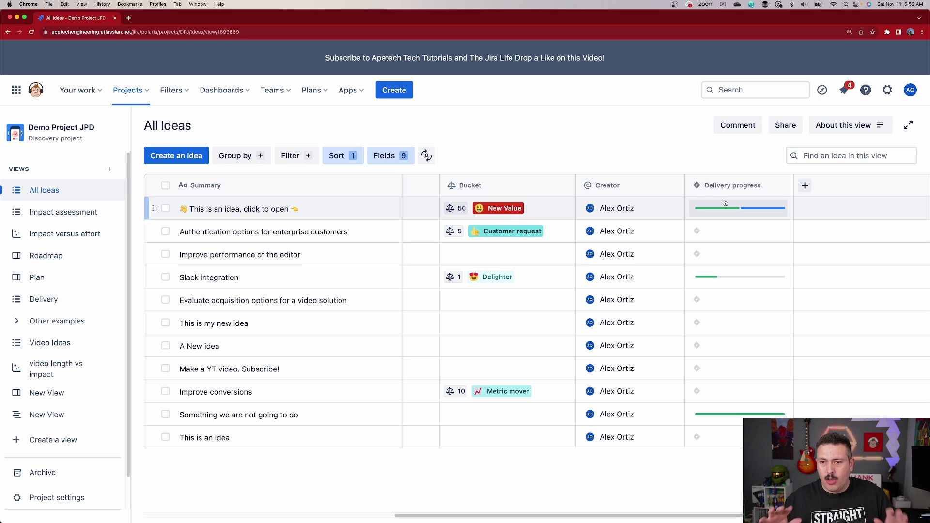
{"action": "left_click", "coordinate": [805, 185]}
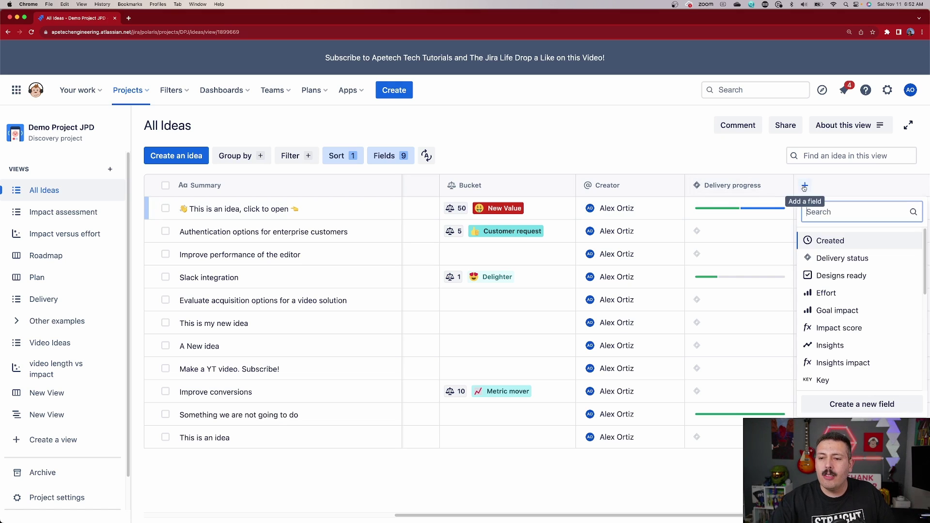
{"action": "left_click", "coordinate": [843, 258]}
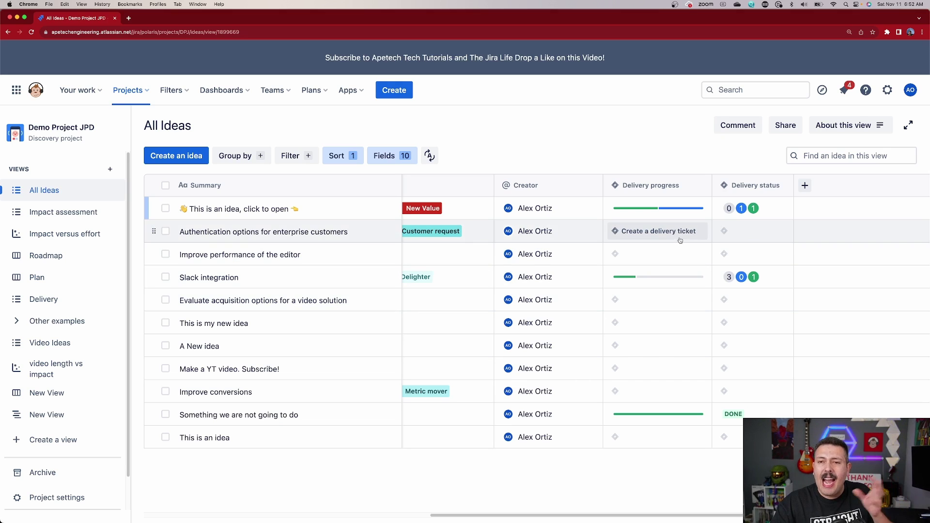
{"action": "left_click", "coordinate": [806, 186]}
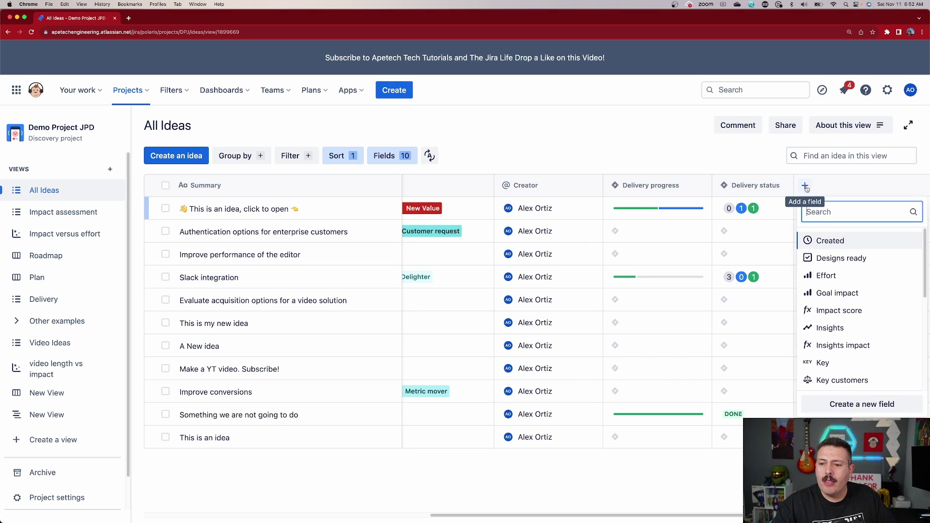
{"action": "left_click", "coordinate": [843, 258]}
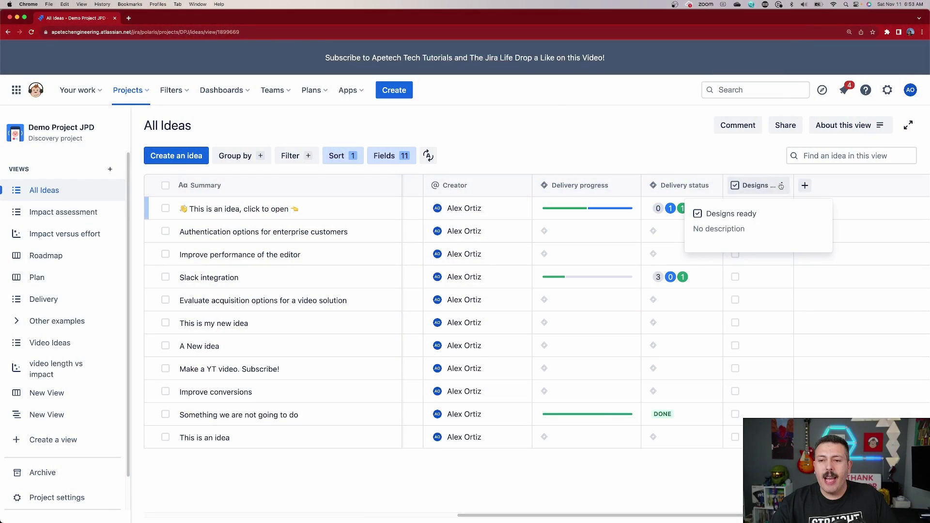
View the settings of the Designs ready checkbox field and close them again
{"action": "left_click", "coordinate": [778, 186]}
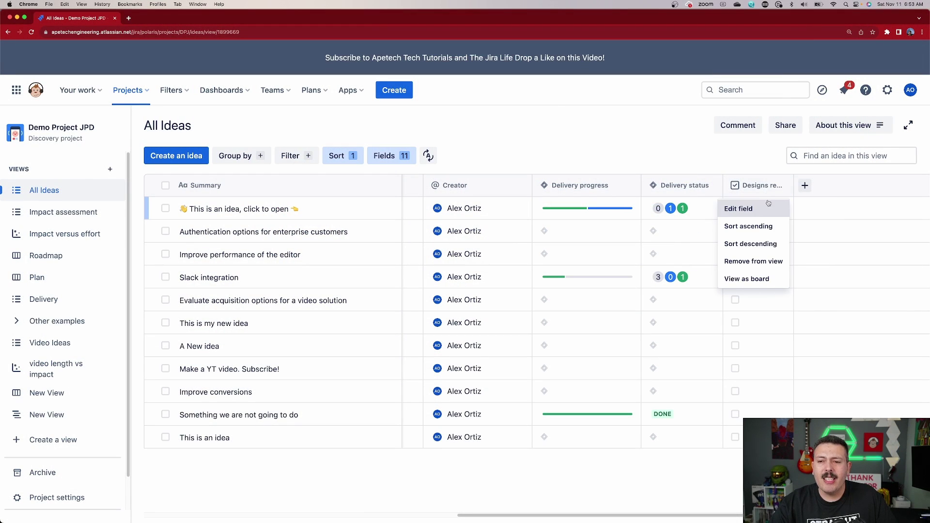
{"action": "left_click", "coordinate": [767, 206]}
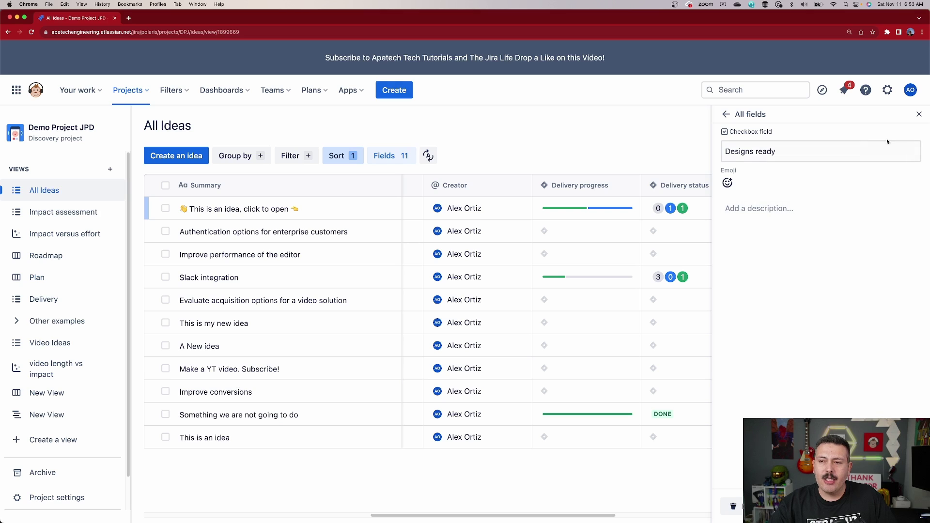
{"action": "left_click", "coordinate": [920, 114]}
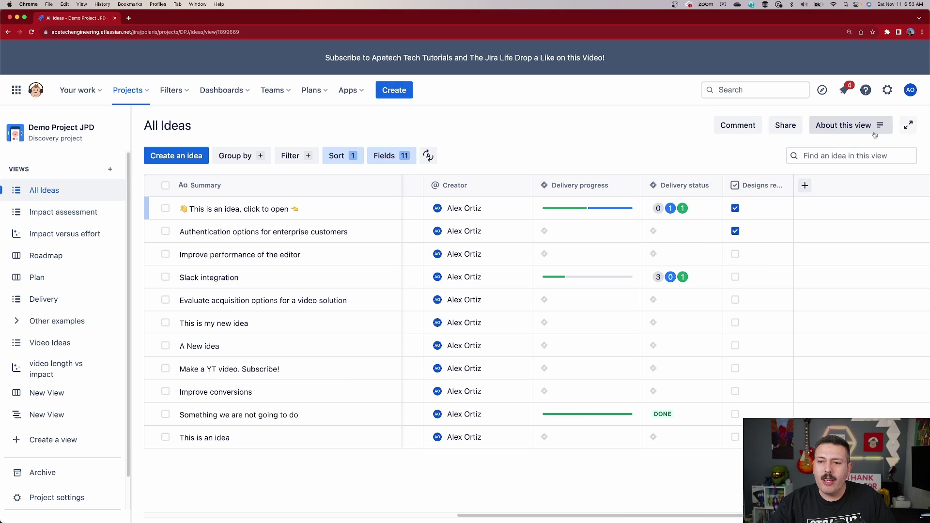
Add the Impact score and Goal impact fields as columns in the All Ideas view
{"action": "left_click", "coordinate": [804, 185]}
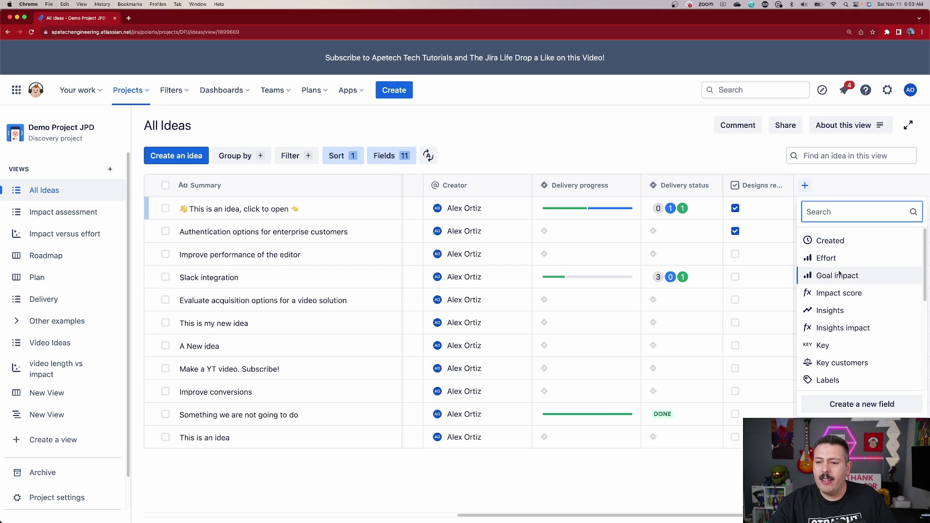
{"action": "left_click", "coordinate": [843, 293]}
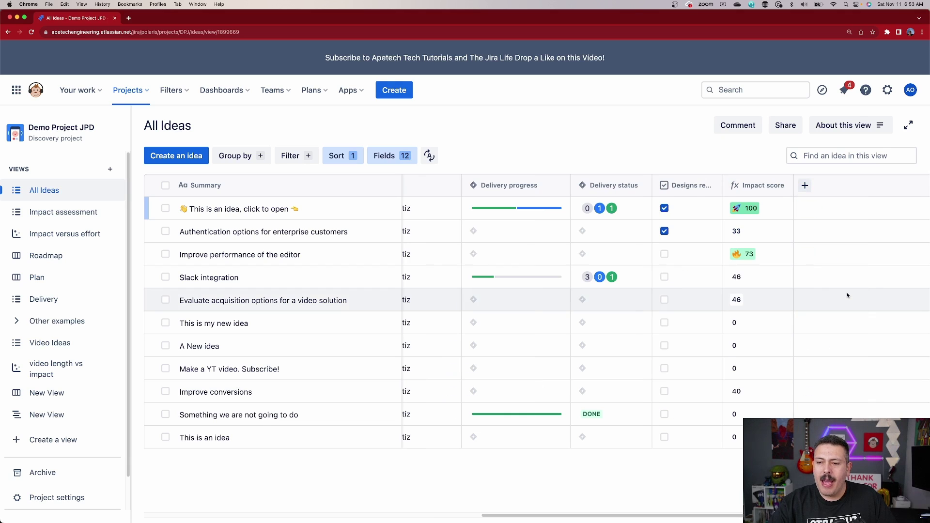
{"action": "left_click", "coordinate": [805, 186]}
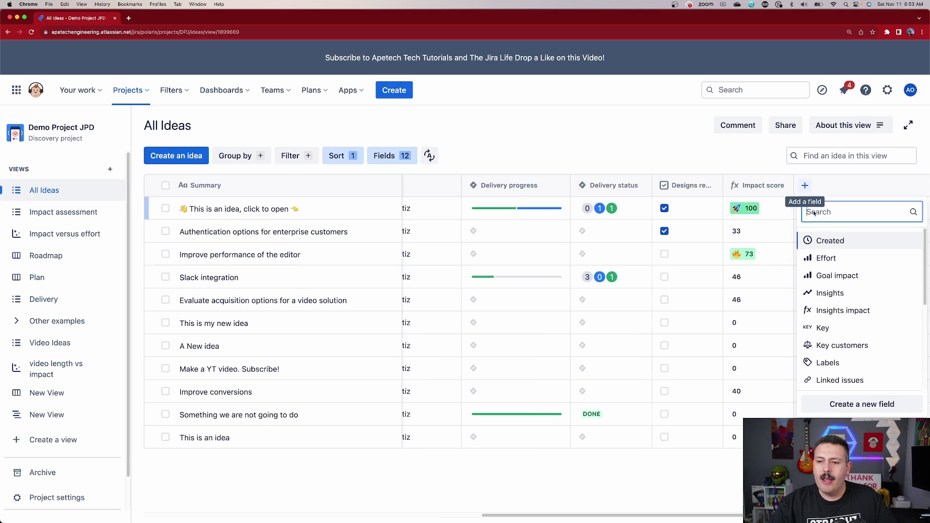
{"action": "left_click", "coordinate": [833, 275]}
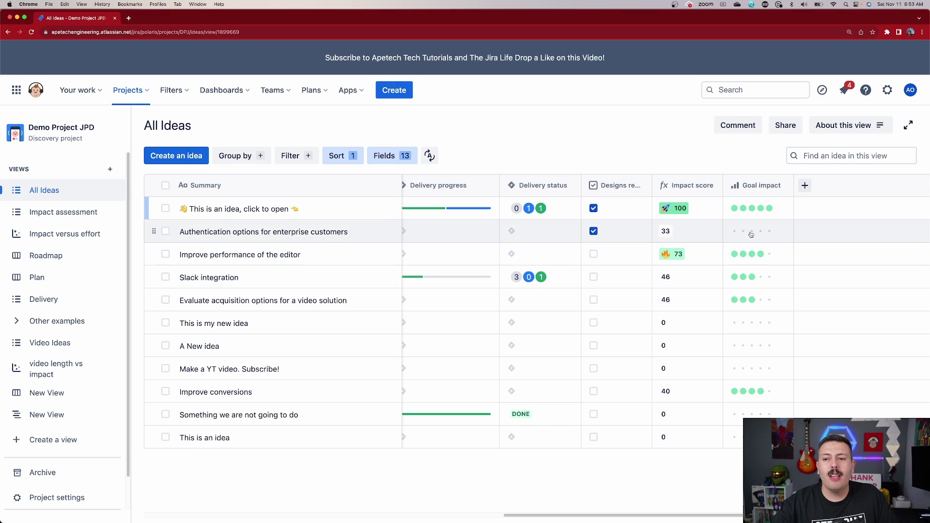
Create a new field named YouTube Value with the Select field type
{"action": "left_click", "coordinate": [805, 186]}
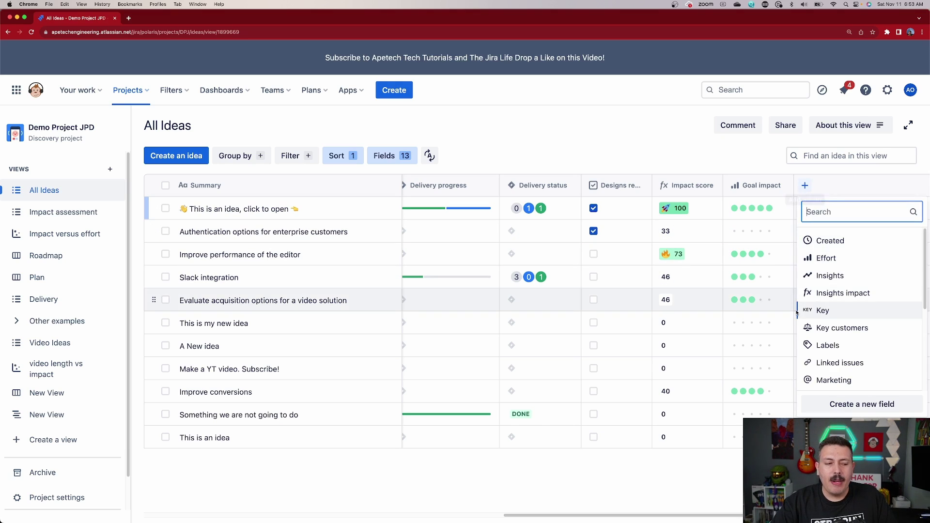
{"action": "left_click", "coordinate": [867, 406]}
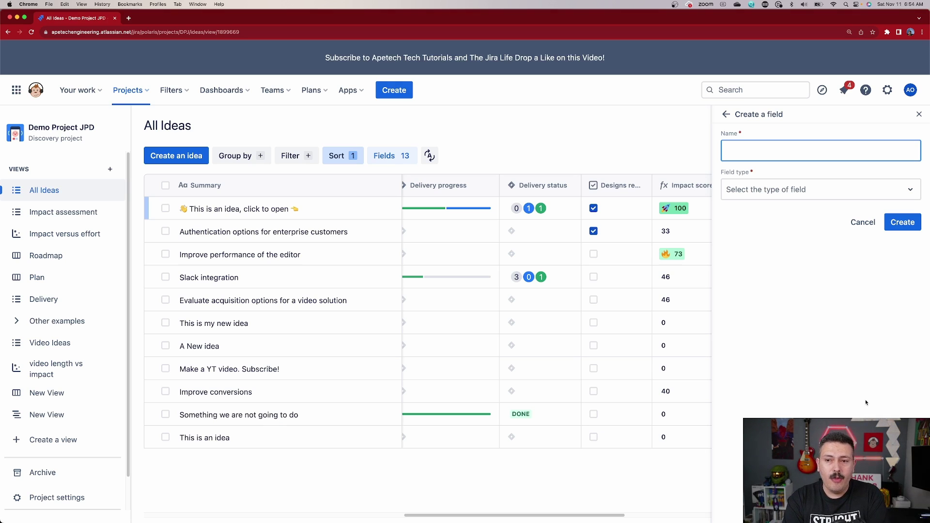
{"action": "type", "text": "YouTube Value"}
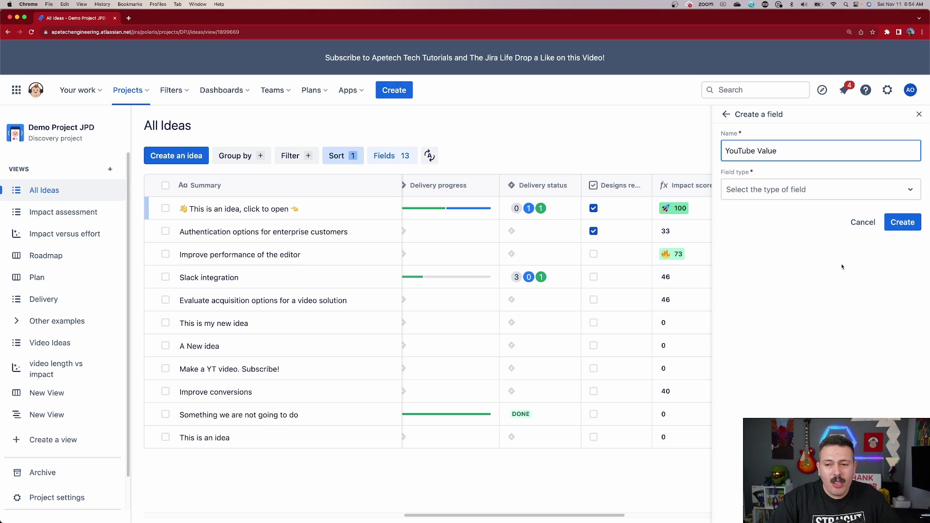
{"action": "left_click", "coordinate": [758, 191]}
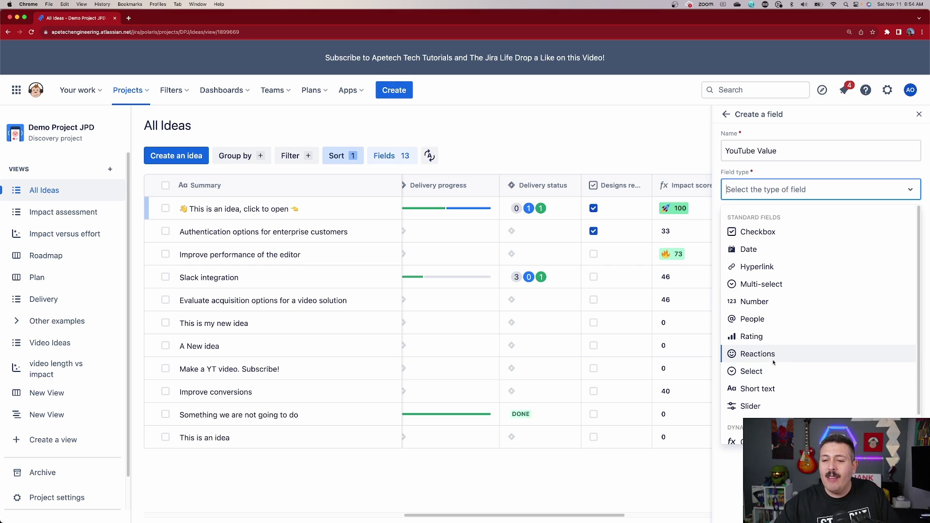
{"action": "scroll", "coordinate": [766, 383], "scroll_direction": "down", "scroll_amount": 1}
{"action": "scroll", "coordinate": [771, 392], "scroll_direction": "down", "scroll_amount": 1}
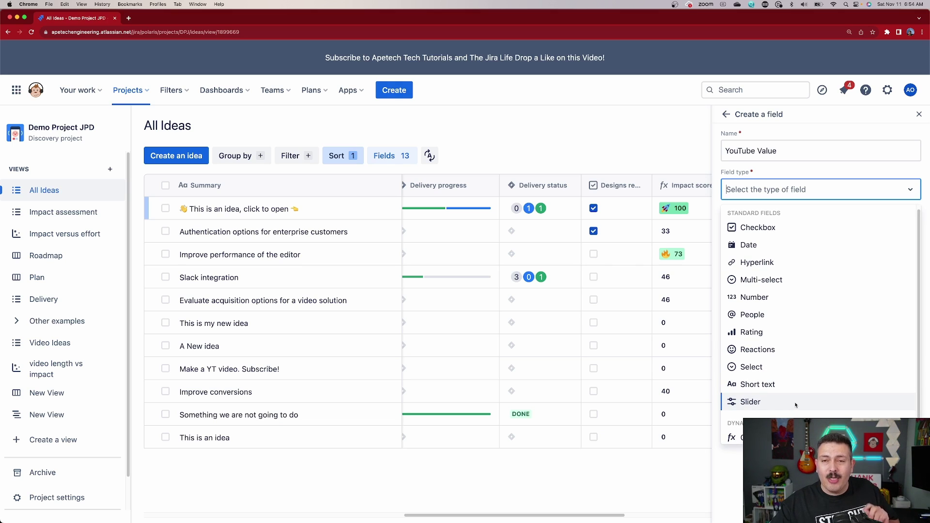
{"action": "scroll", "coordinate": [775, 407], "scroll_direction": "down", "scroll_amount": 3}
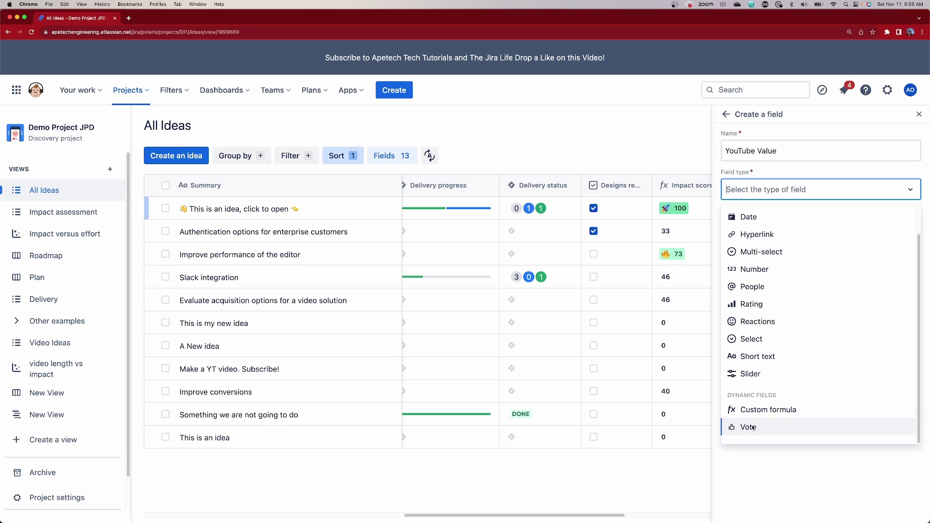
{"action": "left_click", "coordinate": [783, 345]}
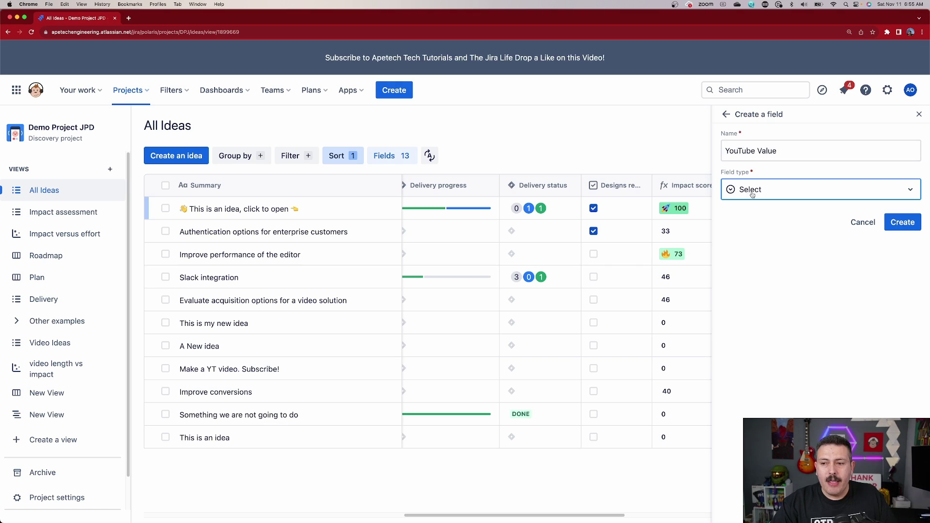
{"action": "left_click", "coordinate": [902, 226]}
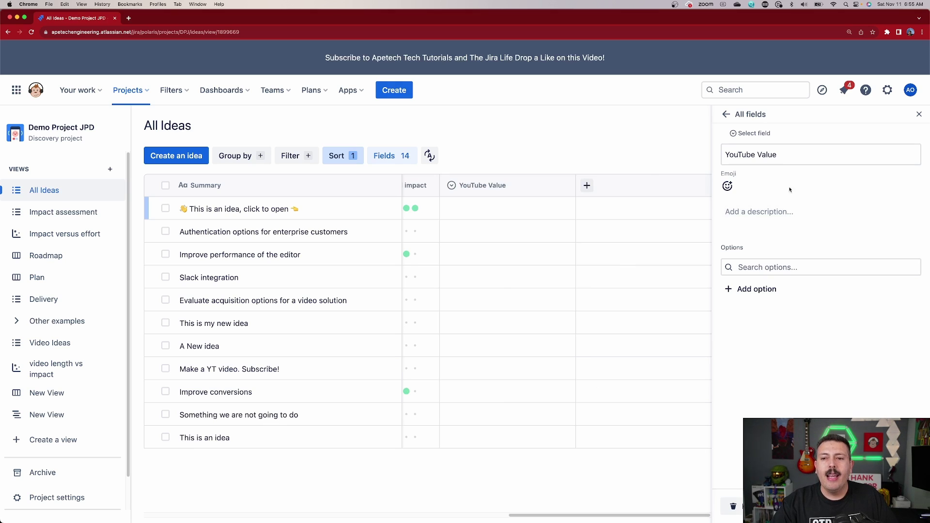
Give the YouTube Value field the halo smiley emoji and the description "This is to determine how important youtube video is"
{"action": "left_click", "coordinate": [728, 186]}
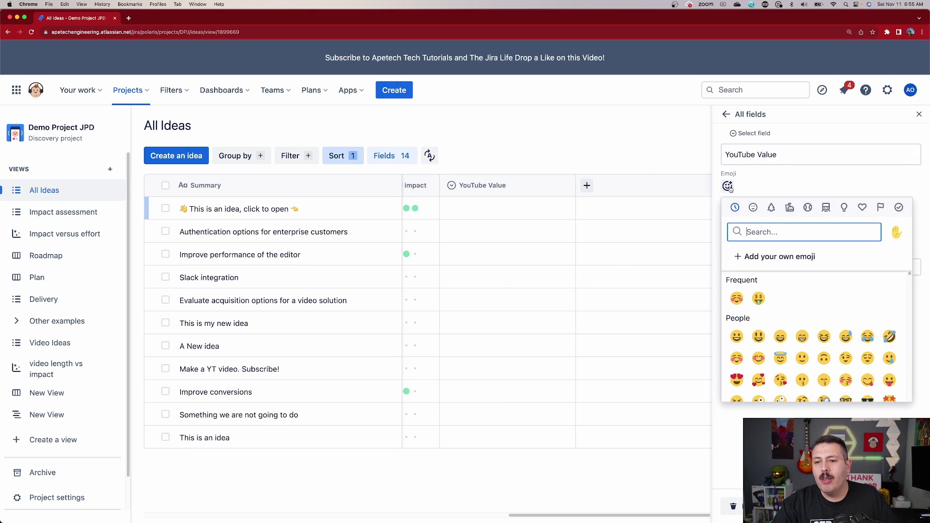
{"action": "left_click", "coordinate": [780, 358]}
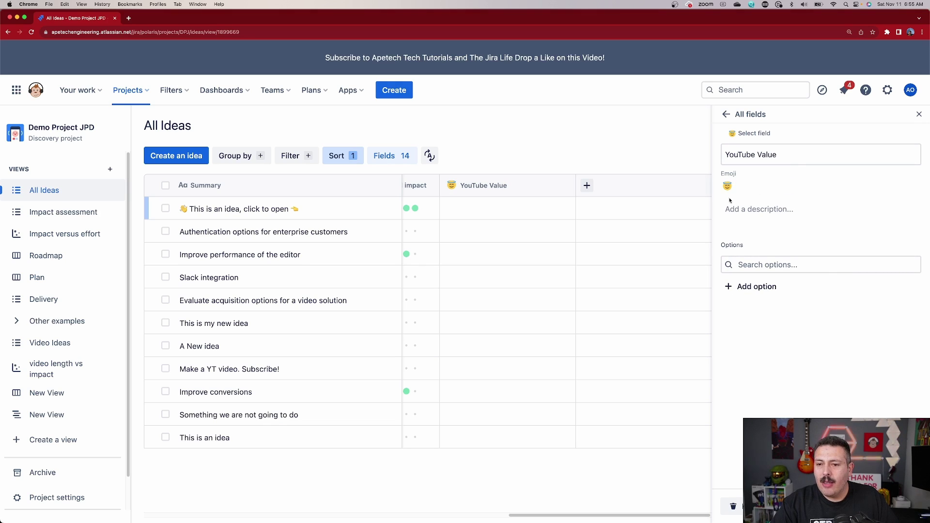
{"action": "left_click", "coordinate": [756, 210]}
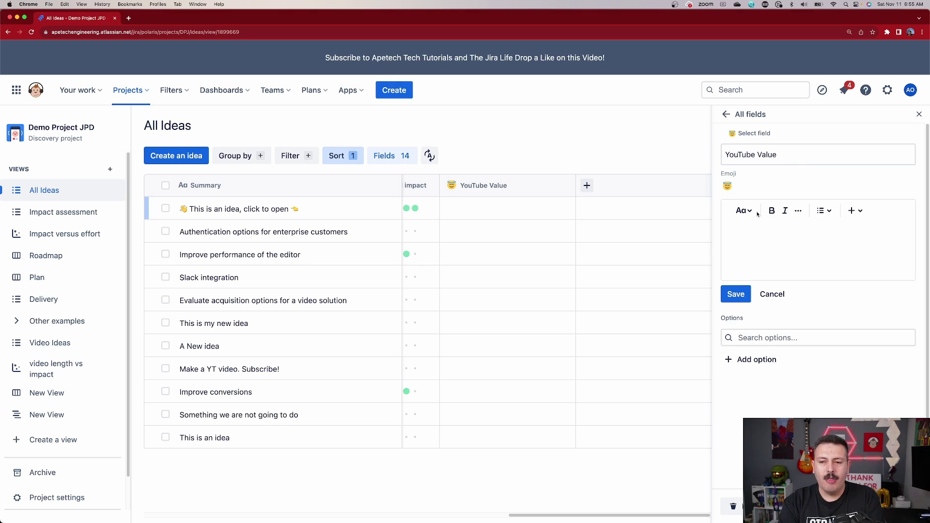
{"action": "type", "text": "This is "}
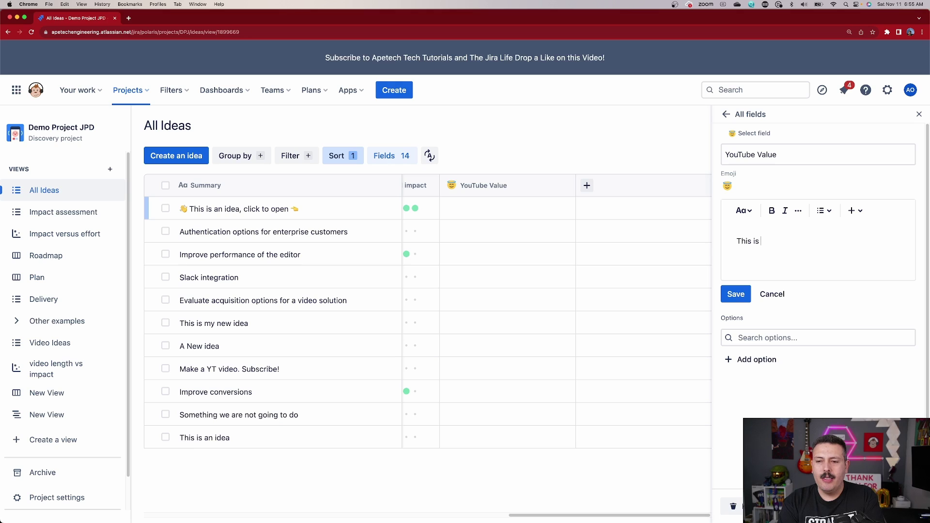
{"action": "type", "text": "to determine how"}
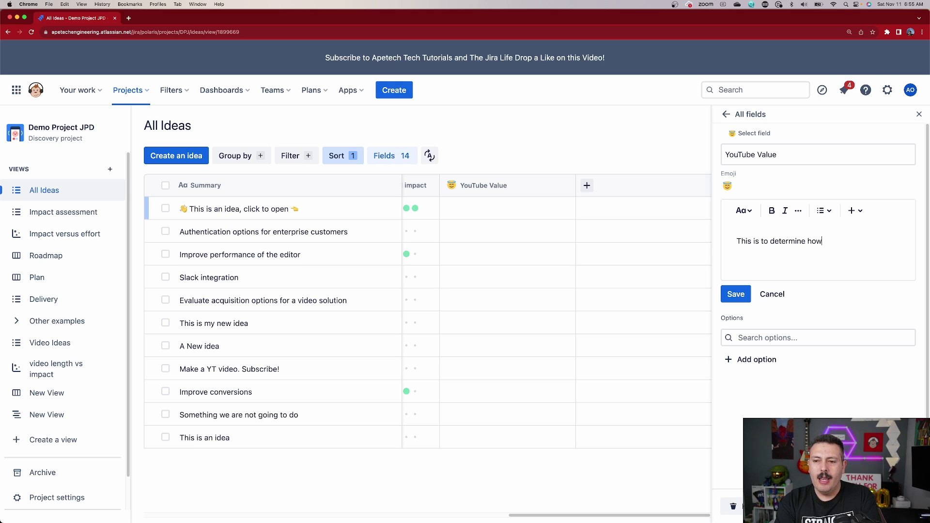
{"action": "type", "text": " important youtube video is"}
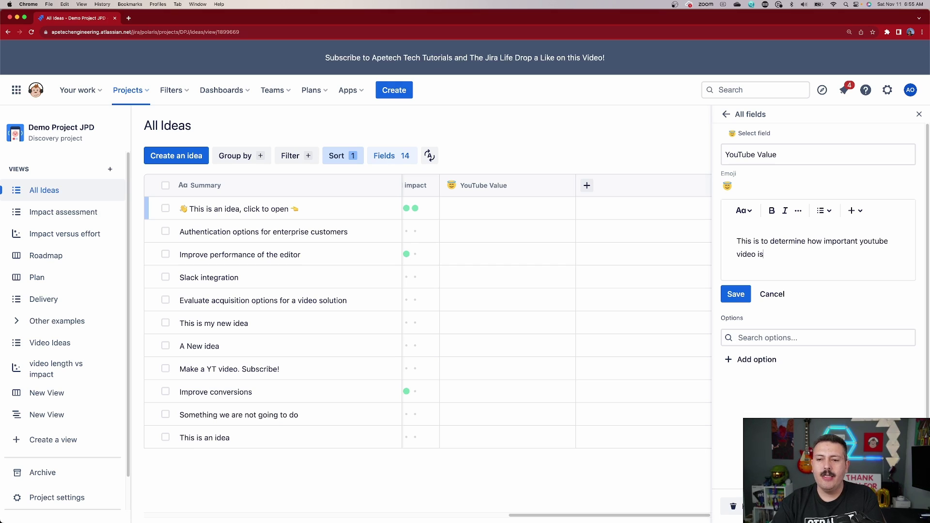
Add a blue Option 1 and a red Option 2 to the YouTube Value field
{"action": "left_click", "coordinate": [757, 359]}
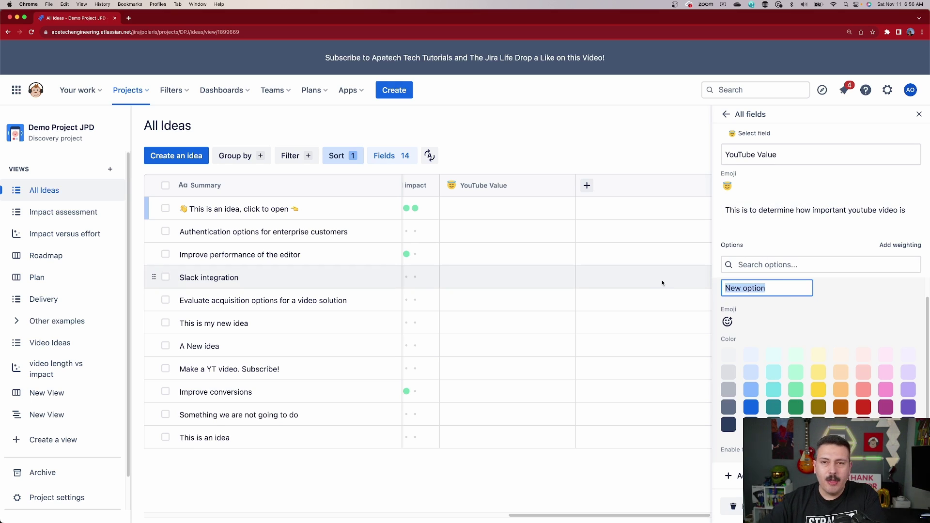
{"action": "type", "text": "Option "}
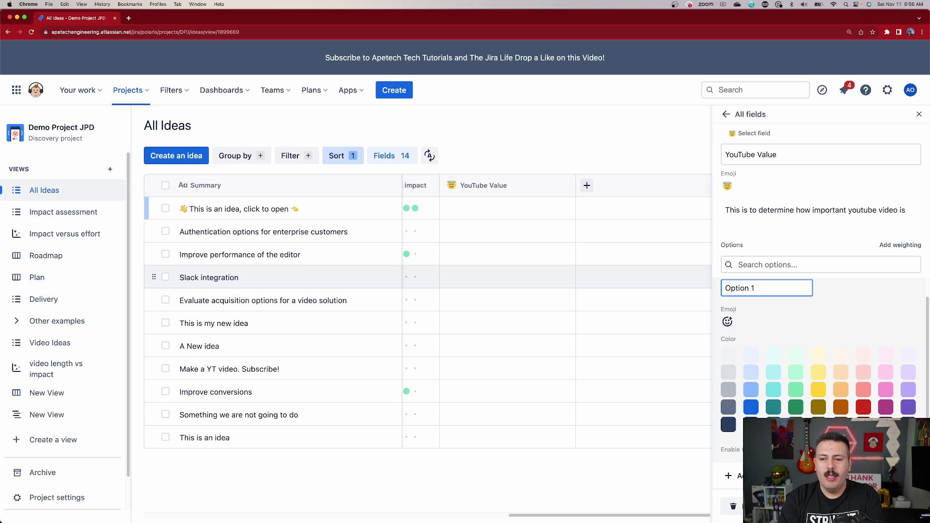
{"action": "type", "text": "1"}
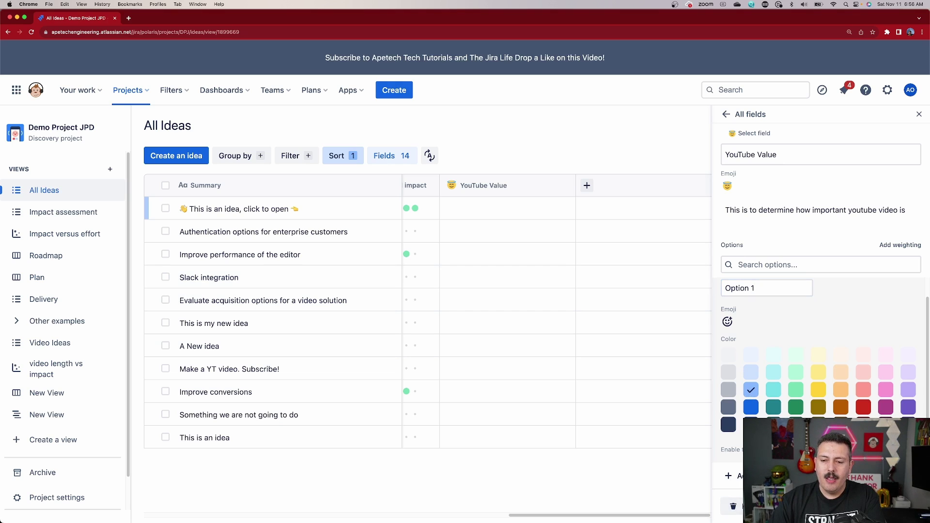
{"action": "left_click", "coordinate": [737, 475]}
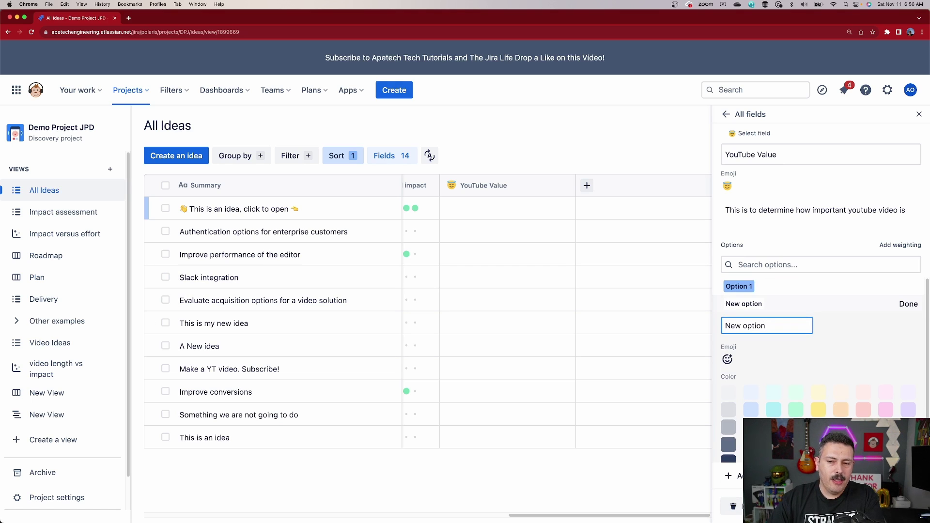
{"action": "triple_click", "coordinate": [776, 325]}
{"action": "type", "text": "Option 2"}
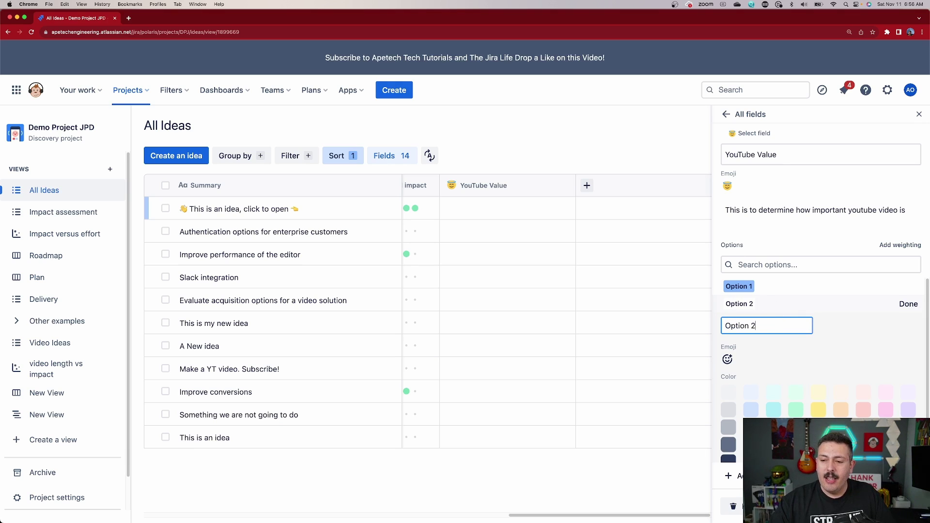
{"action": "key", "text": "Return"}
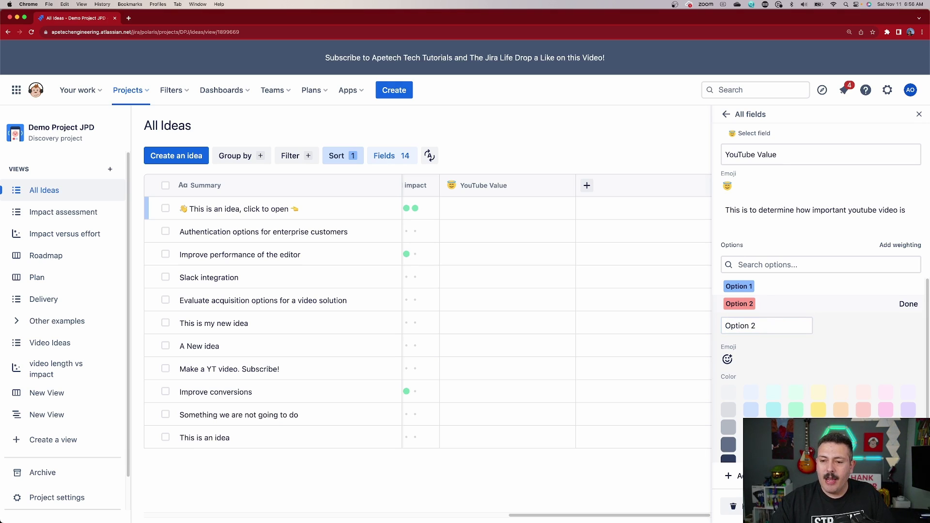
{"action": "left_click", "coordinate": [909, 305]}
Edit Option 2 of the YouTube Value field to carry the smiling face with hearts emoji
{"action": "left_click", "coordinate": [923, 304]}
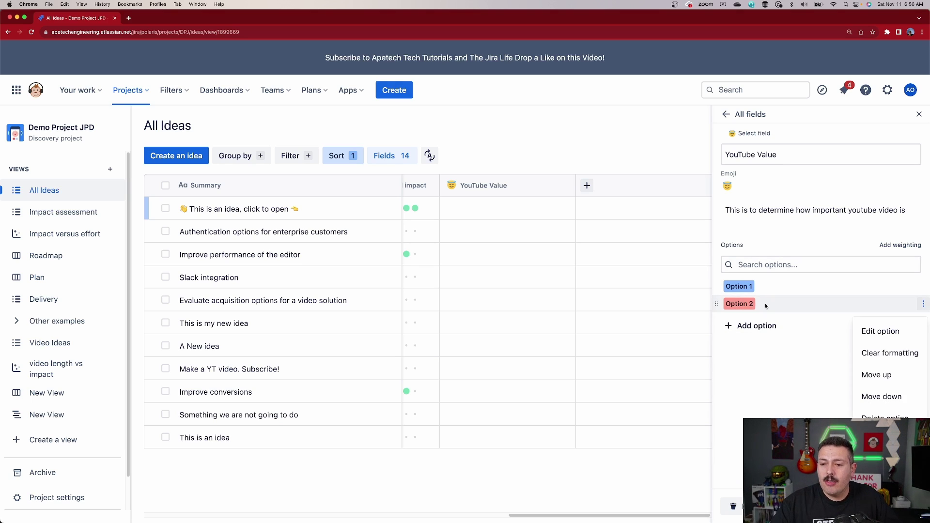
{"action": "left_click", "coordinate": [891, 331]}
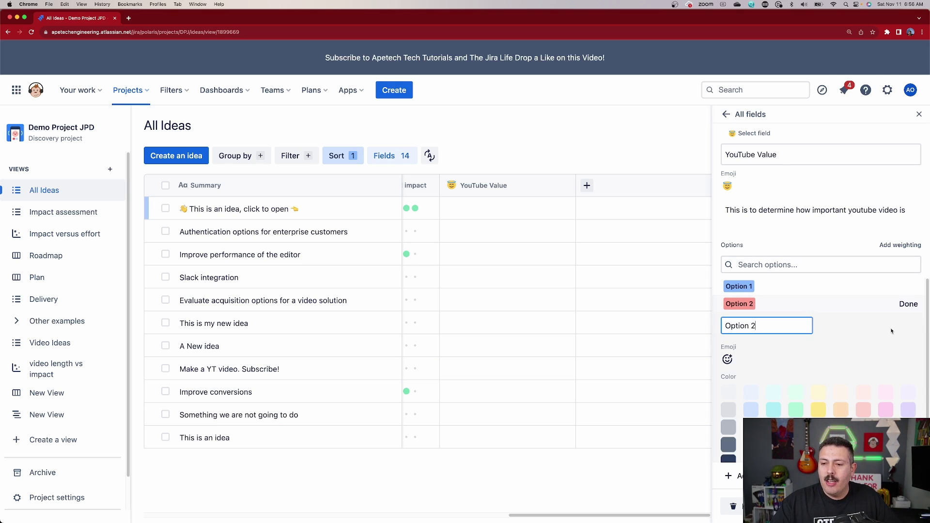
{"action": "left_click", "coordinate": [727, 359]}
{"action": "left_click", "coordinate": [759, 303]}
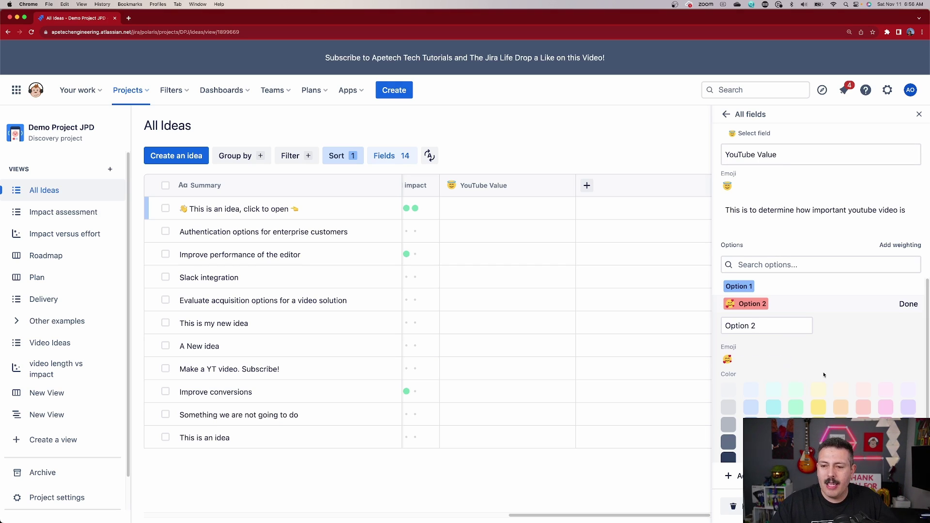
{"action": "left_click", "coordinate": [908, 304]}
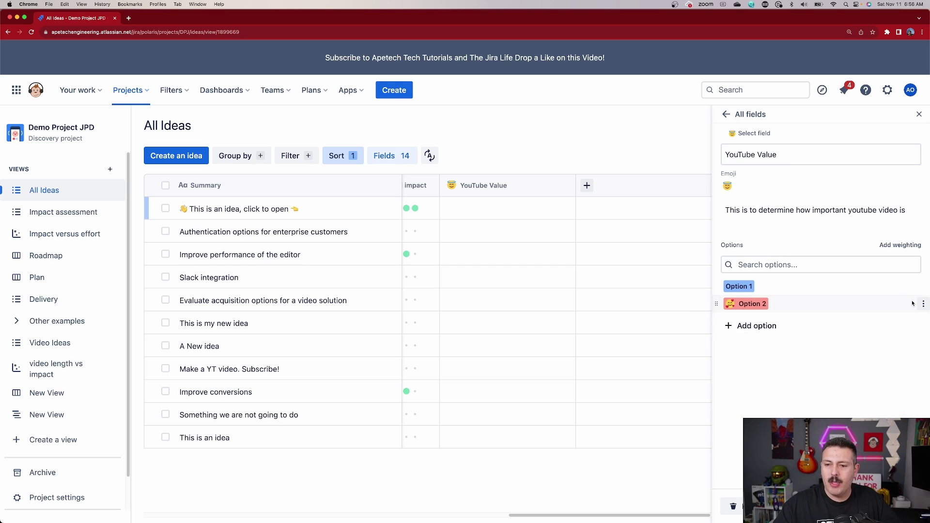
Add Rating weighting to the YouTube Value options, with weight 2 for Option 1 and 3 for Option 2, and close the field settings
{"action": "left_click", "coordinate": [898, 246]}
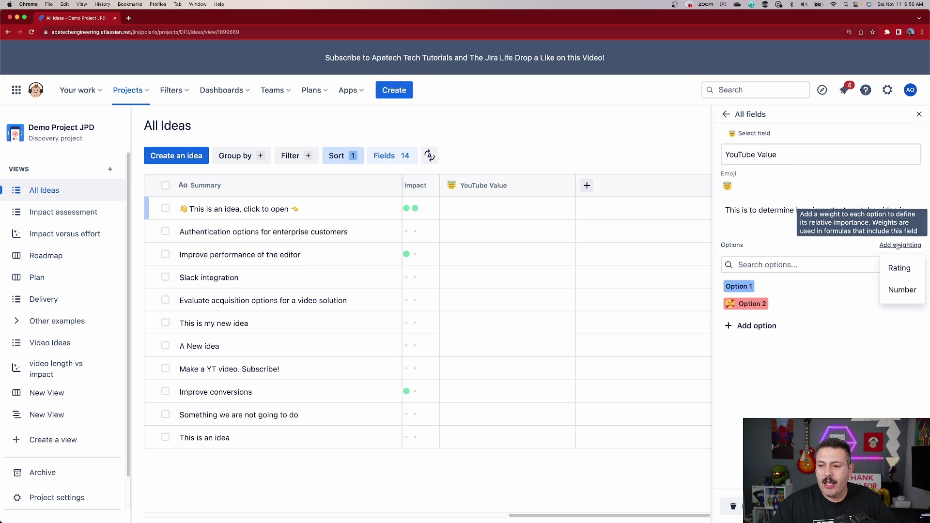
{"action": "left_click", "coordinate": [911, 268]}
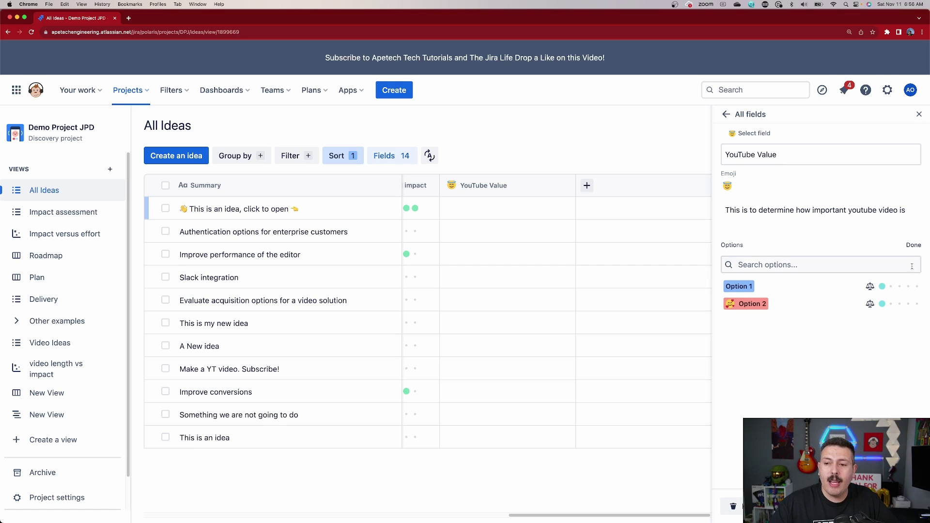
{"action": "left_click", "coordinate": [891, 287]}
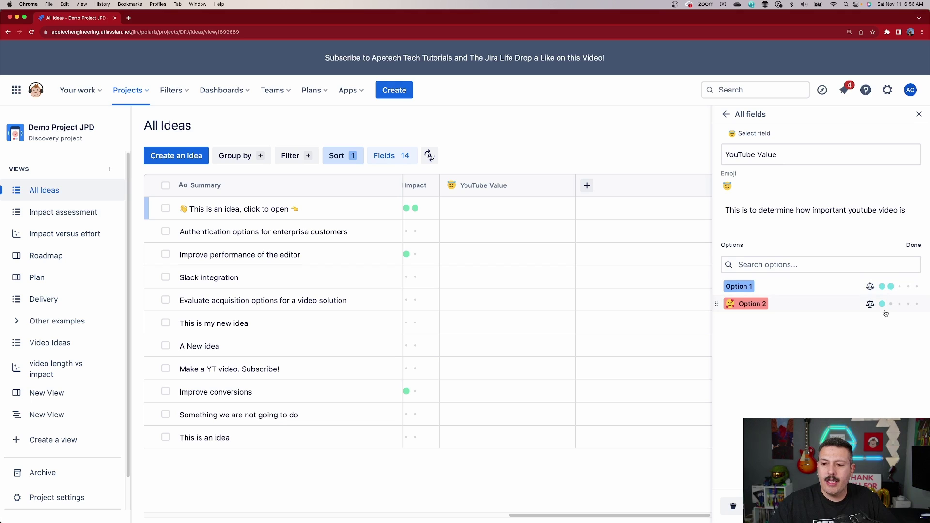
{"action": "left_click", "coordinate": [899, 304]}
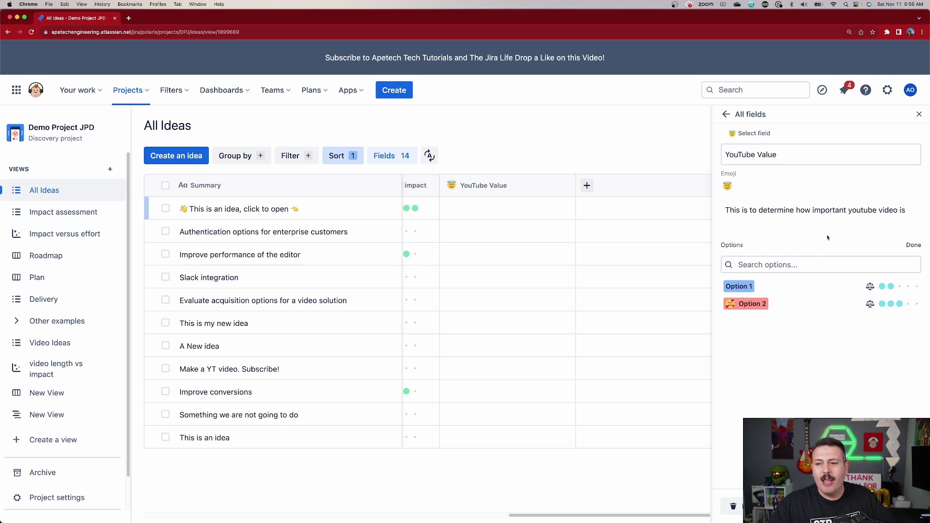
{"action": "left_click", "coordinate": [911, 245]}
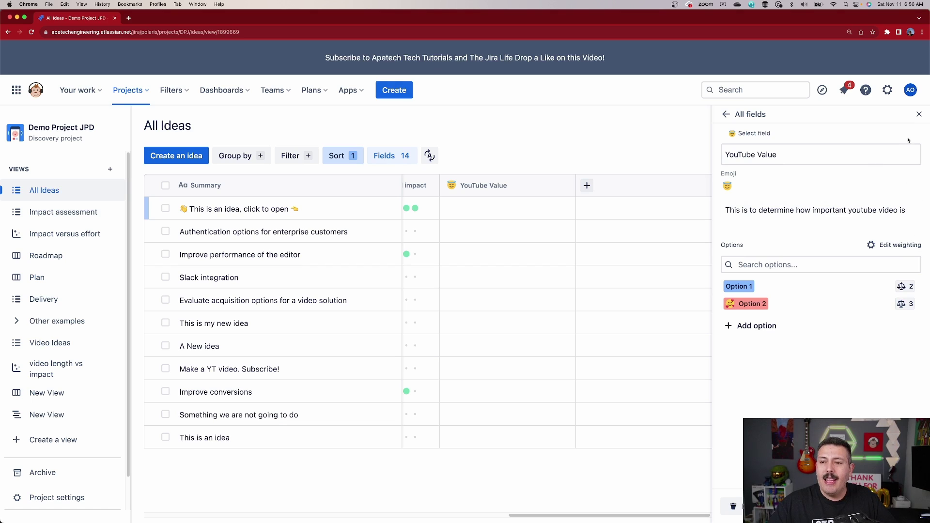
{"action": "left_click", "coordinate": [919, 115]}
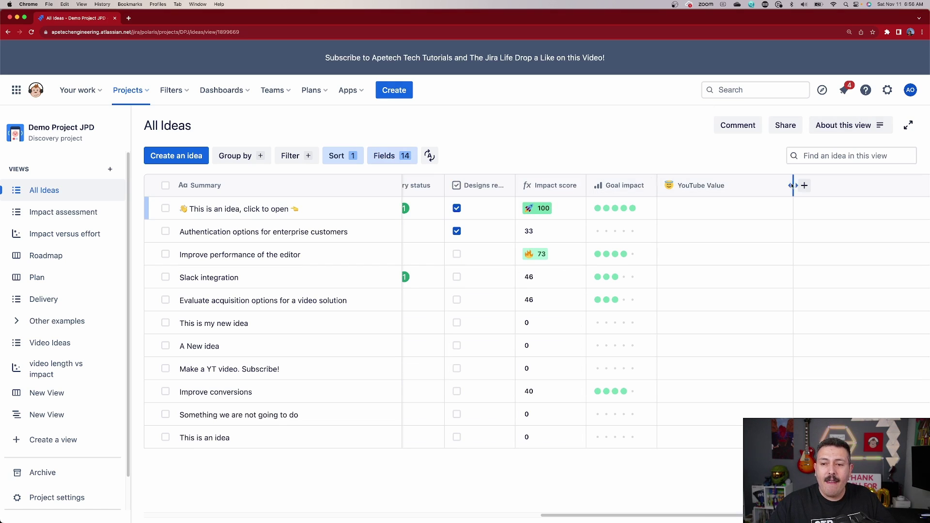
Set YouTube Value to Option 1 for "This is an idea, click to open" and Option 2 for "Authentication options for enterprise customers"
{"action": "left_click", "coordinate": [720, 212]}
{"action": "left_click", "coordinate": [726, 263]}
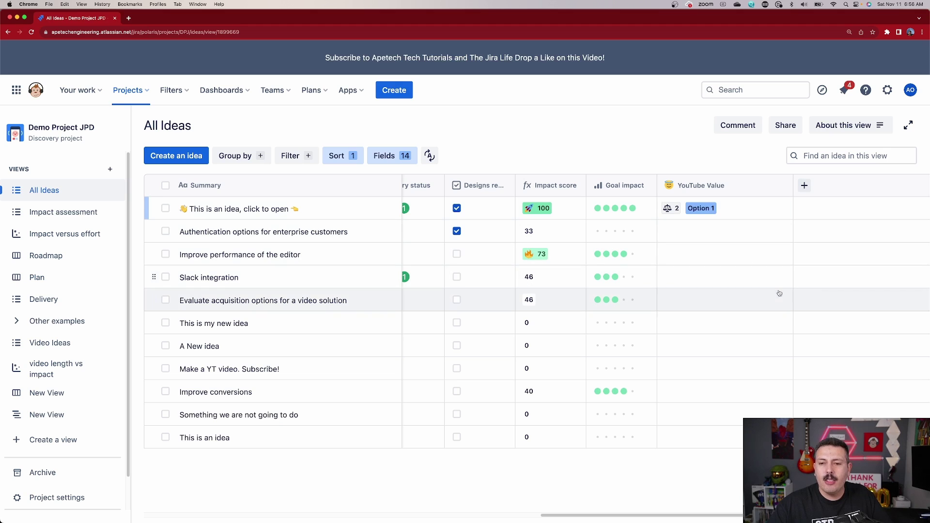
{"action": "left_click", "coordinate": [741, 242]}
{"action": "left_click", "coordinate": [753, 300]}
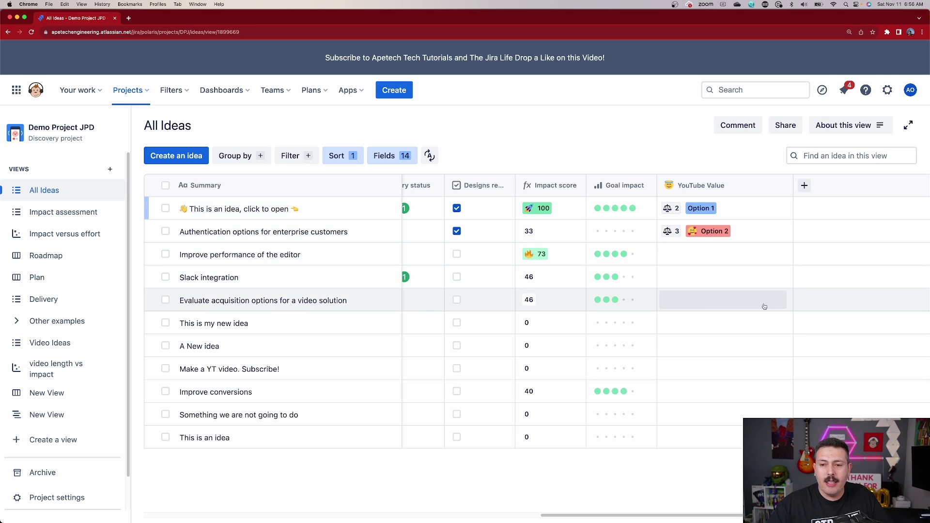